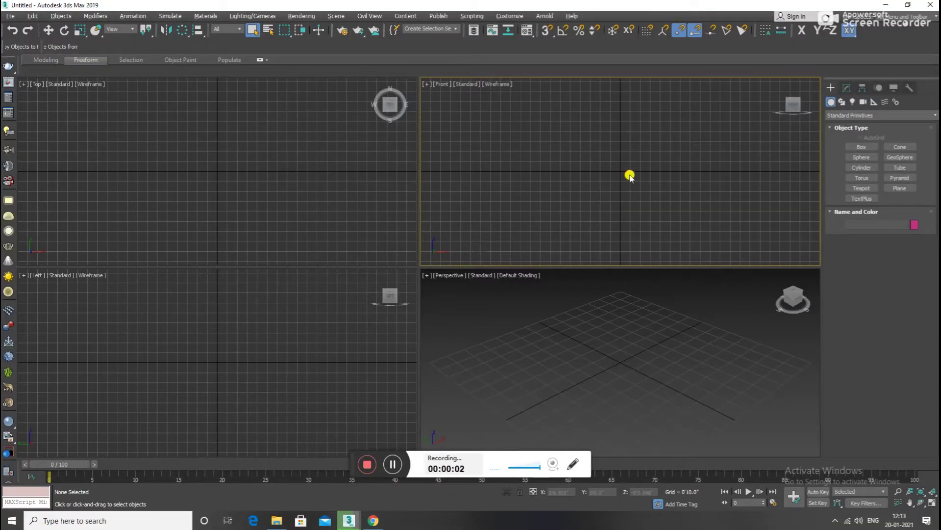
Step: Maximize the Front viewport and start a Line spline from Create > Shapes > Splines
key("alt+w")
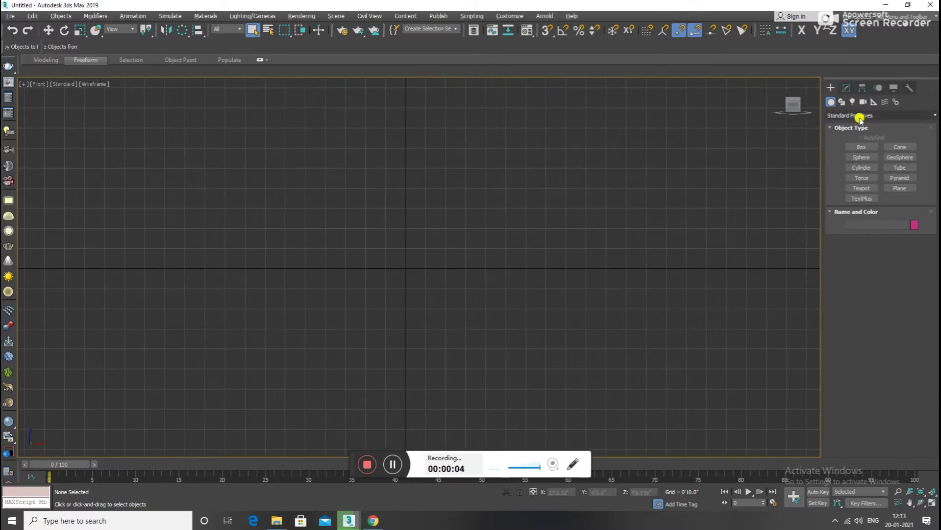
left_click(842, 101)
left_click(863, 157)
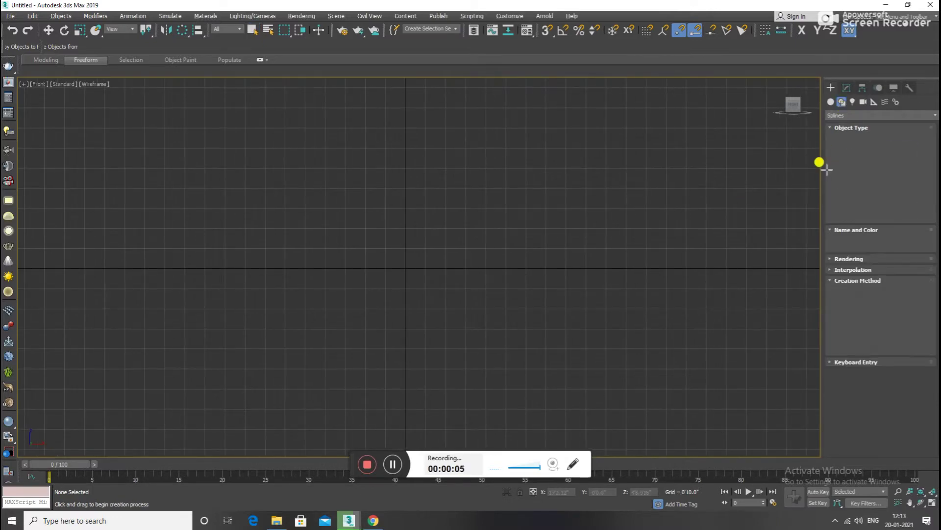
Step: Click the outer cup-wall profile points from the base up to the rim
left_click(409, 257)
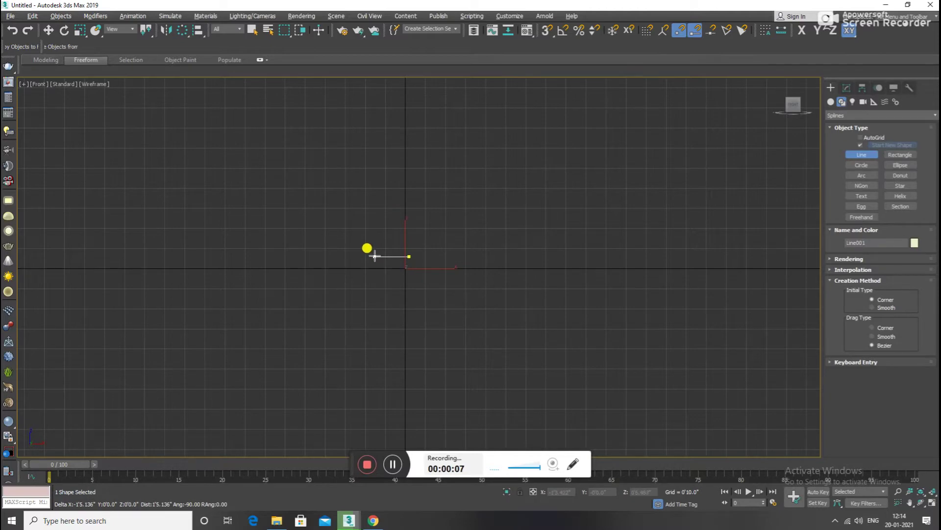
left_click(374, 255)
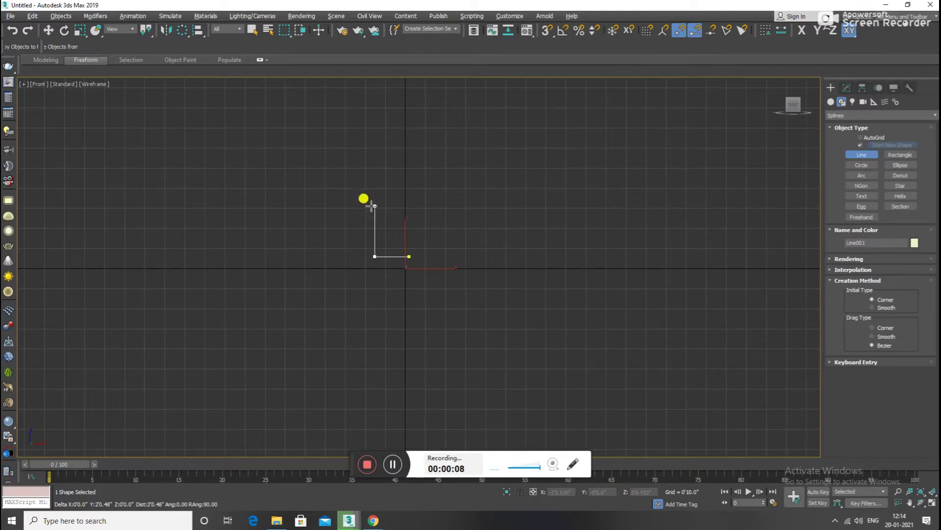
left_click(354, 224)
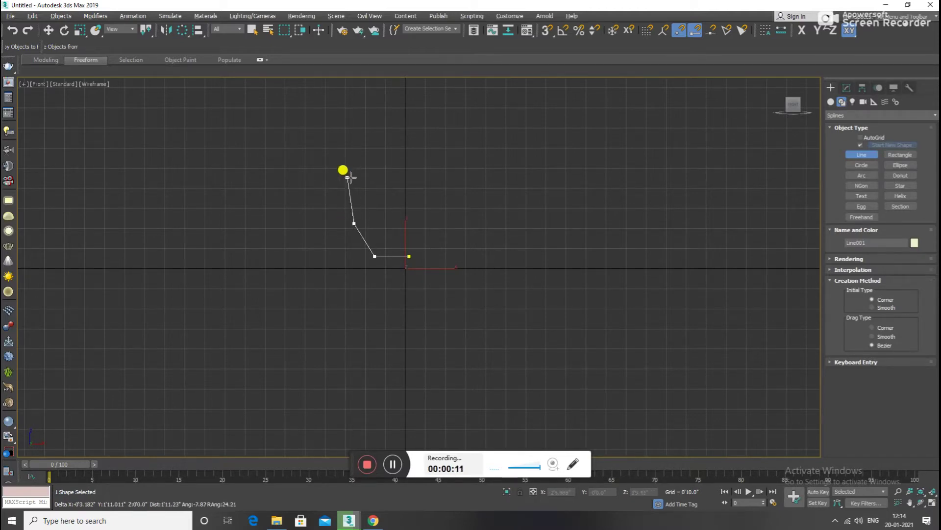
left_click(344, 173)
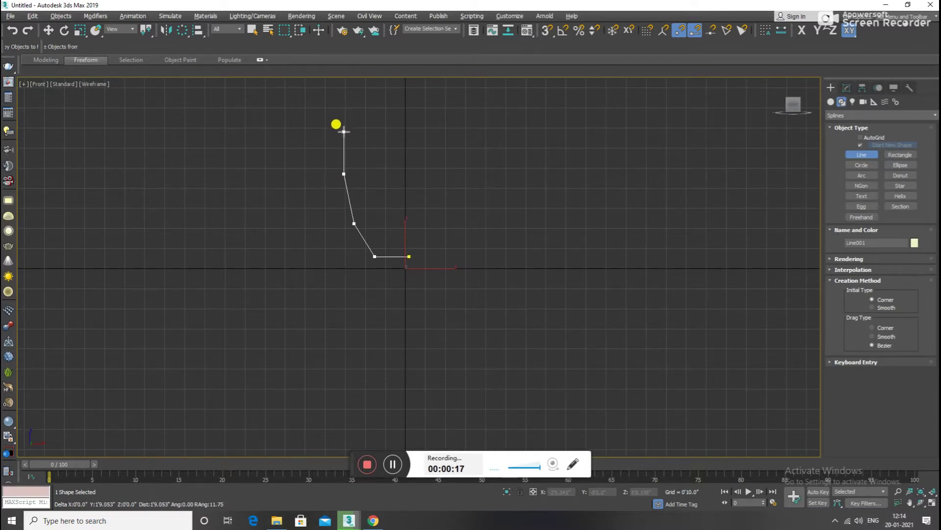
left_click(342, 130)
Step: Trace the inner wall back down to the bottom and finish the Line001 profile
left_click(336, 130)
left_click(327, 174)
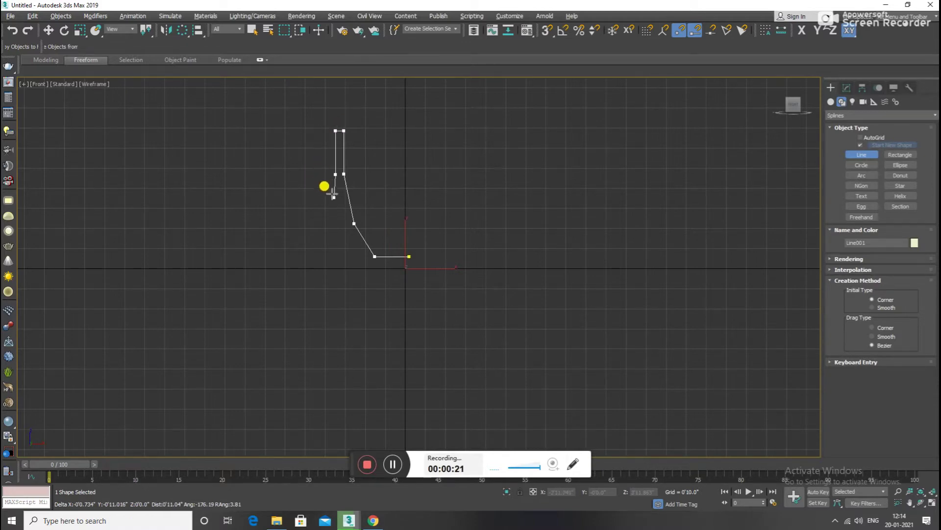
left_click(346, 224)
left_click(368, 261)
scroll(412, 262, "up", 1)
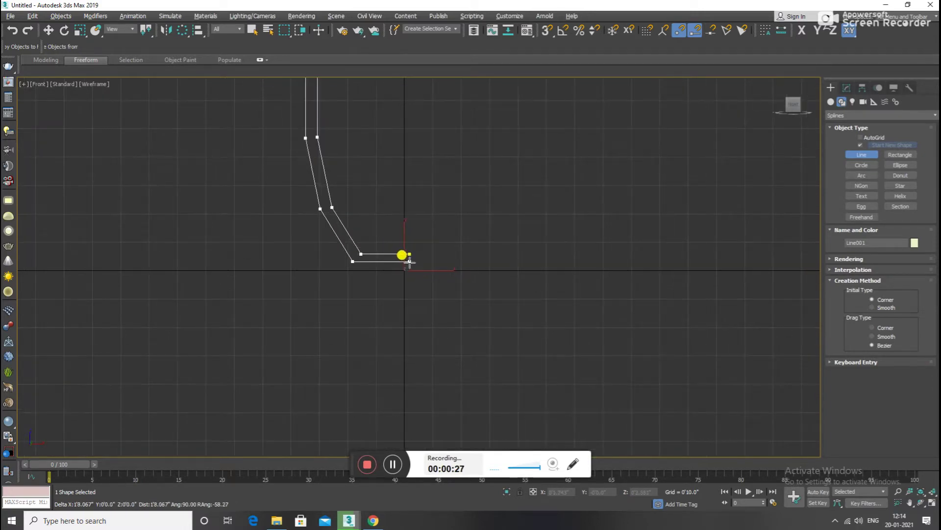
right_click(412, 263)
middle_click_drag(380, 275, 398, 294)
scroll(398, 293, "up", 2)
Step: In Vertex mode, nudge the two bottom vertices down and shift one right along X
left_click(847, 88)
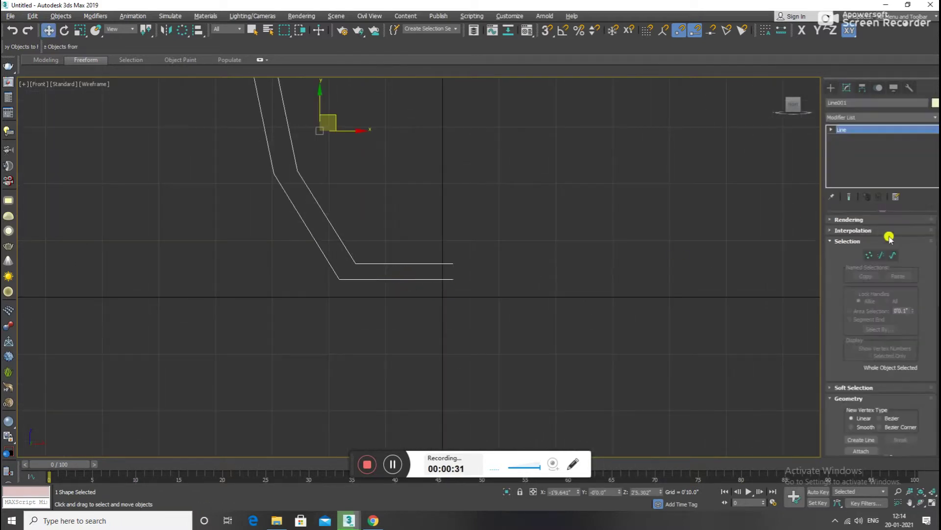
left_click(870, 255)
left_click_drag(281, 329, 284, 327)
left_click_drag(350, 251, 350, 256)
left_click(339, 281)
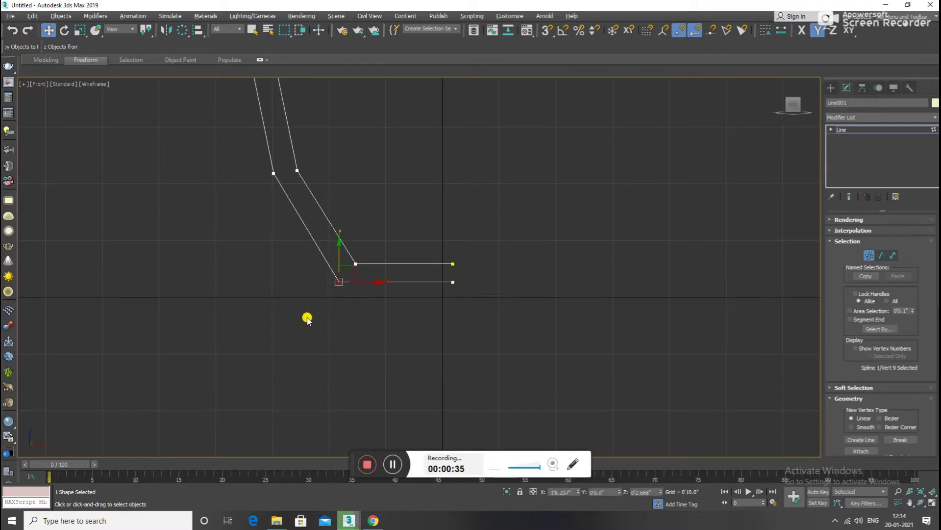
left_click_drag(363, 283, 370, 285)
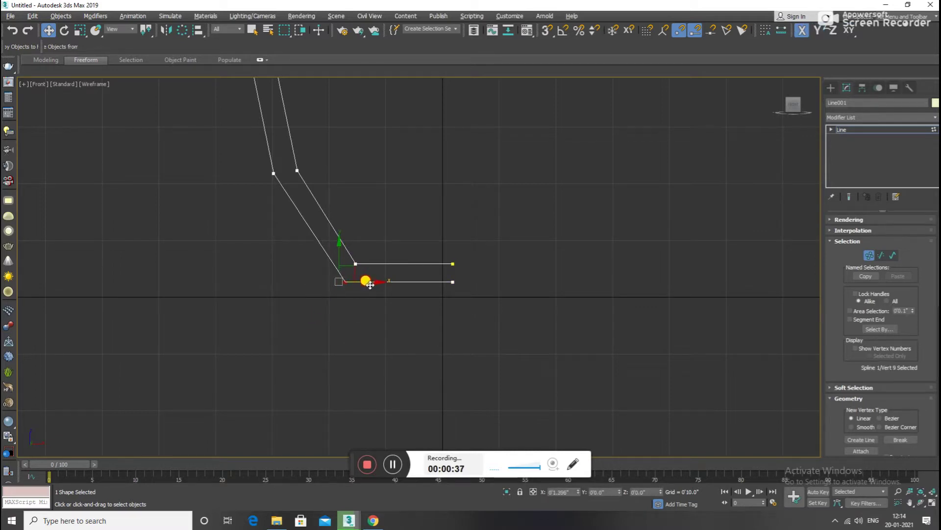
Step: Fillet the bend vertex pairs and the bottom corners into rounded curves
middle_click_drag(364, 293, 385, 327)
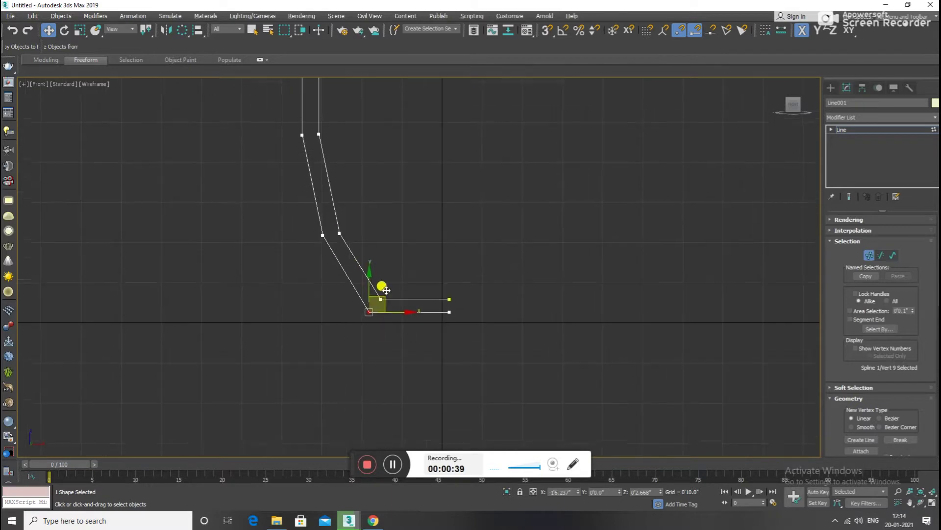
scroll(483, 331, "down", 2)
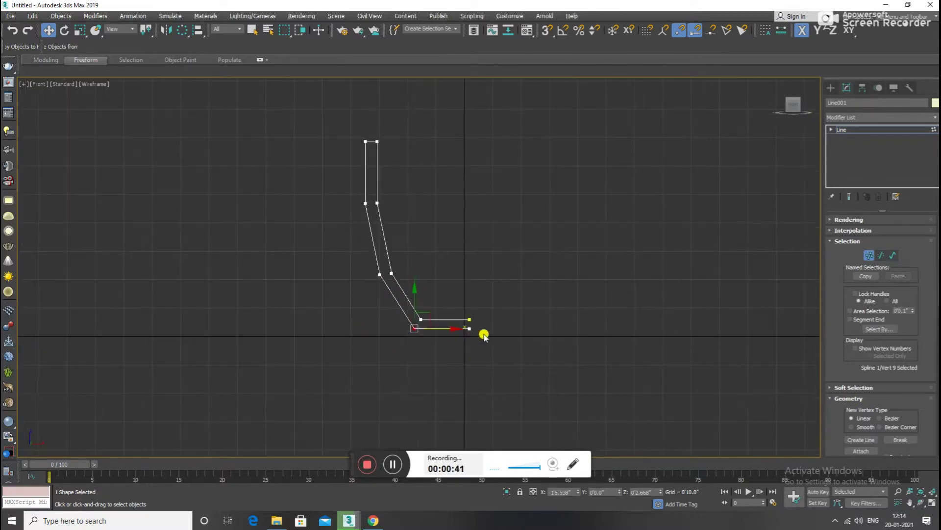
middle_click_drag(484, 332, 414, 300)
left_click_drag(316, 264, 315, 264)
scroll(849, 376, "down", 3)
scroll(839, 401, "down", 2)
left_click_drag(916, 433, 915, 422)
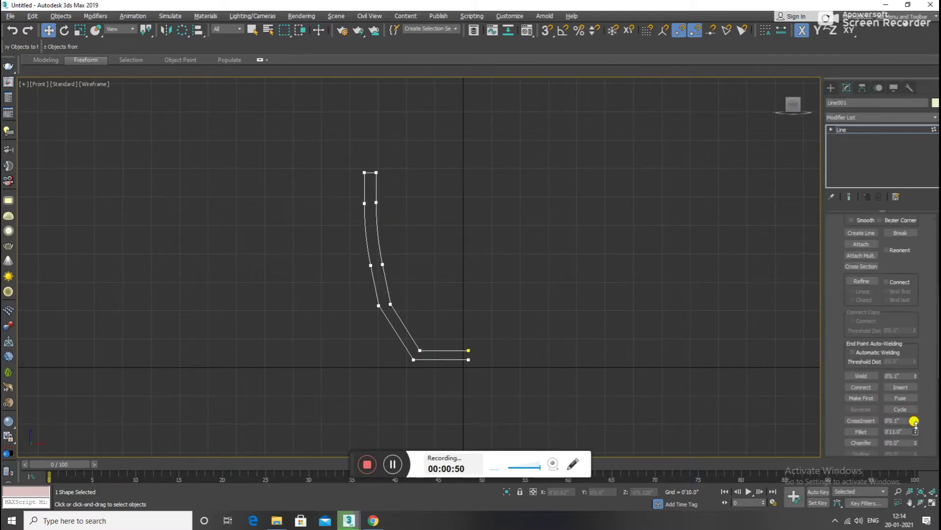
left_click_drag(363, 325, 363, 323)
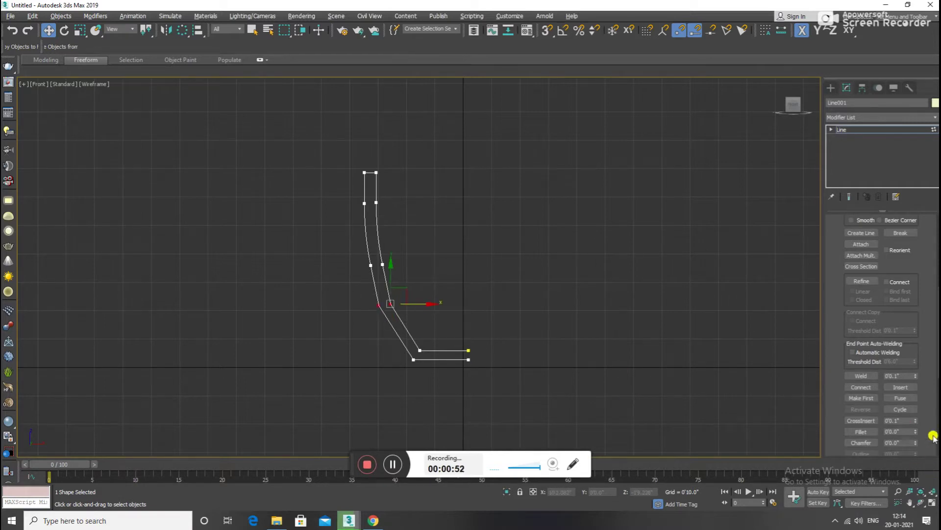
left_click_drag(916, 430, 913, 420)
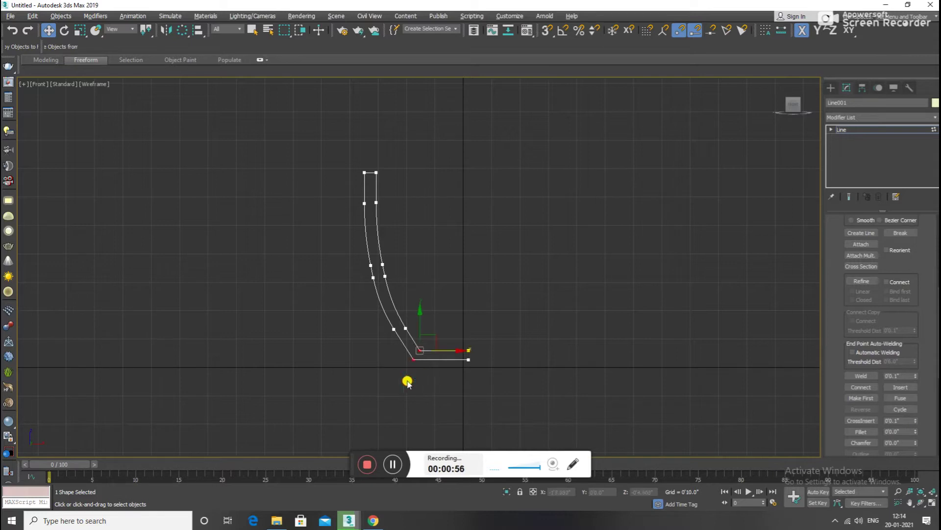
left_click_drag(916, 433, 915, 423)
Step: Round the vertex at the top of the profile and exit Vertex mode
middle_click_drag(542, 367, 550, 413)
left_click(392, 210)
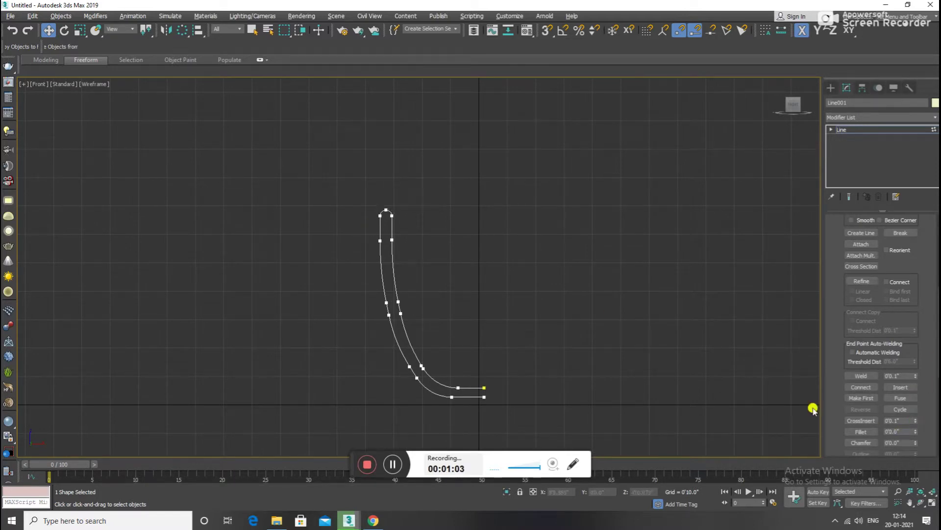
left_click_drag(839, 248, 816, 432)
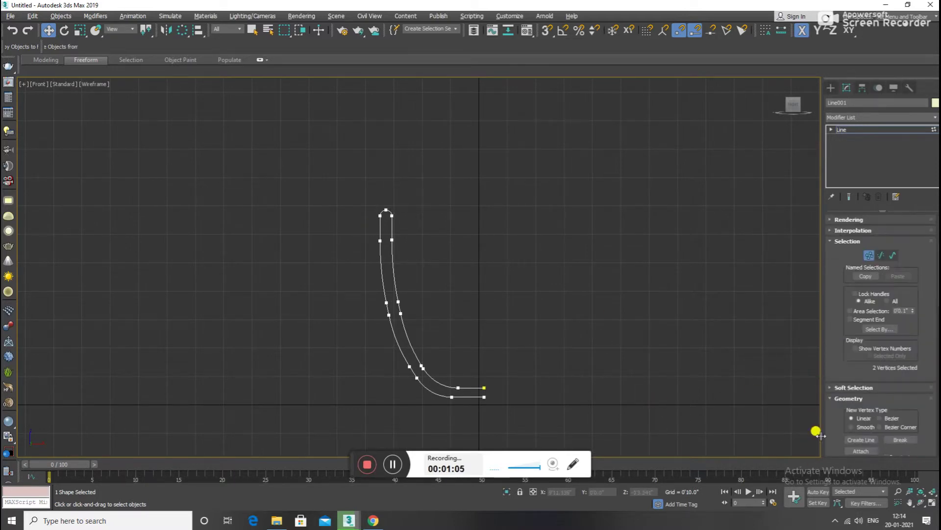
left_click(871, 255)
middle_click_drag(608, 278, 608, 294)
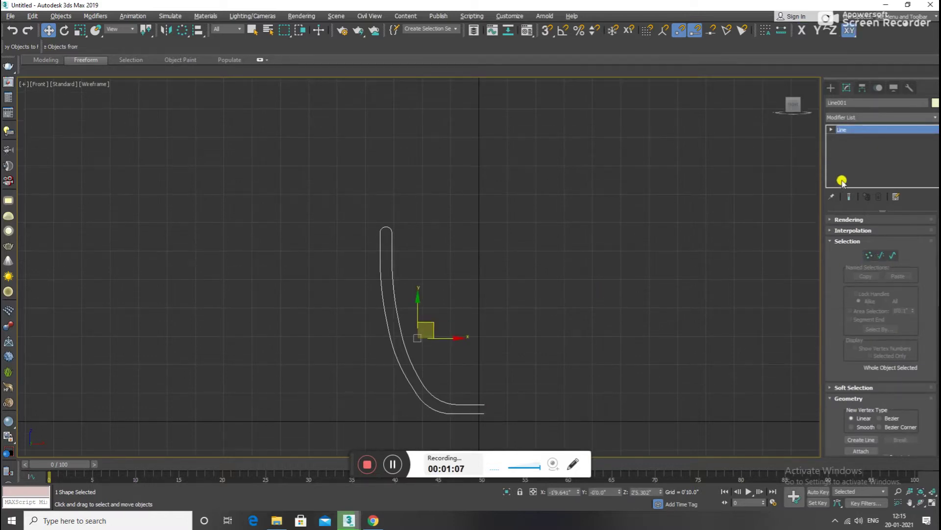
Step: Lathe Line001 into a cup body, set its alignment, then view it front-on in wireframe
left_click(910, 116)
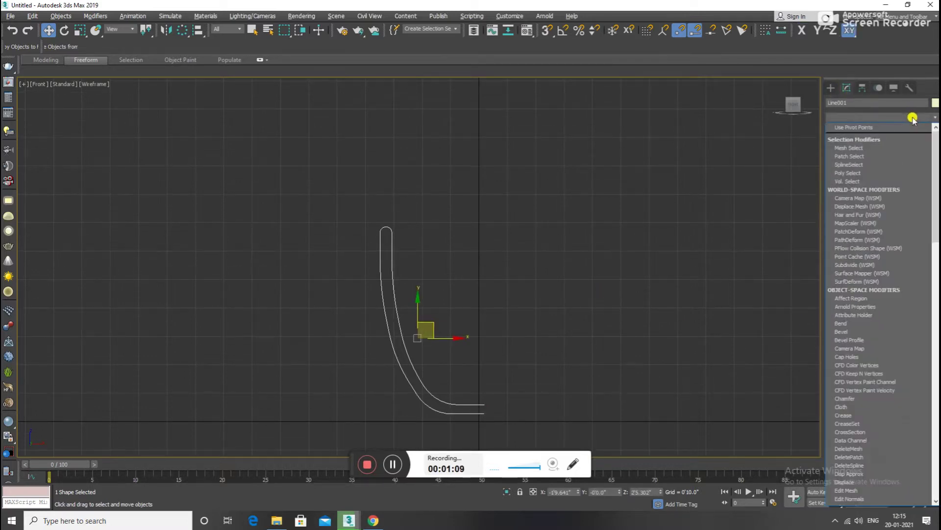
type("lathe")
left_click(891, 129)
mouse_move(616, 265)
middle_mouse_down("alt")
mouse_move(601, 279)
mouse_move(606, 315)
mouse_move(548, 268)
mouse_move(541, 297)
mouse_move(500, 283)
middle_mouse_up("alt")
key("F3")
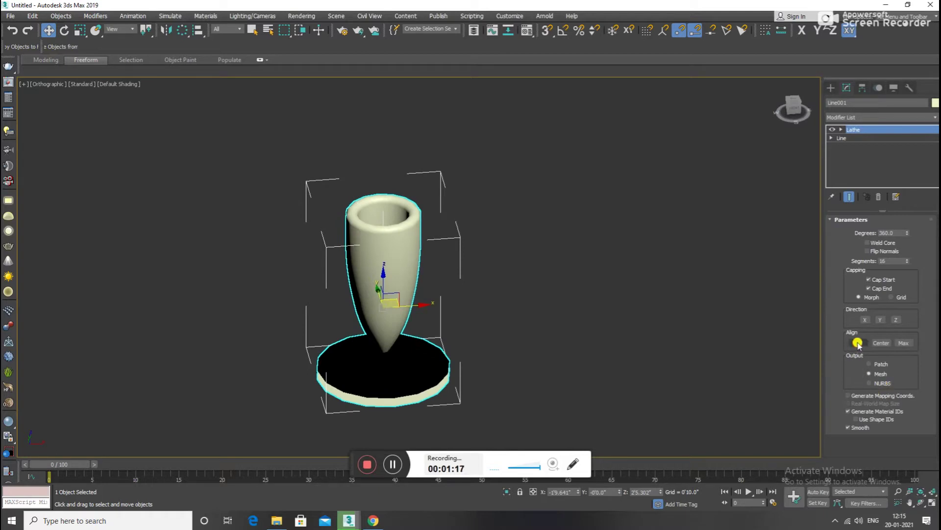
left_click(902, 342)
mouse_move(595, 330)
middle_mouse_down("alt")
mouse_move(605, 338)
mouse_move(569, 336)
mouse_move(758, 177)
middle_mouse_up("alt")
scroll(598, 338, "up", 2)
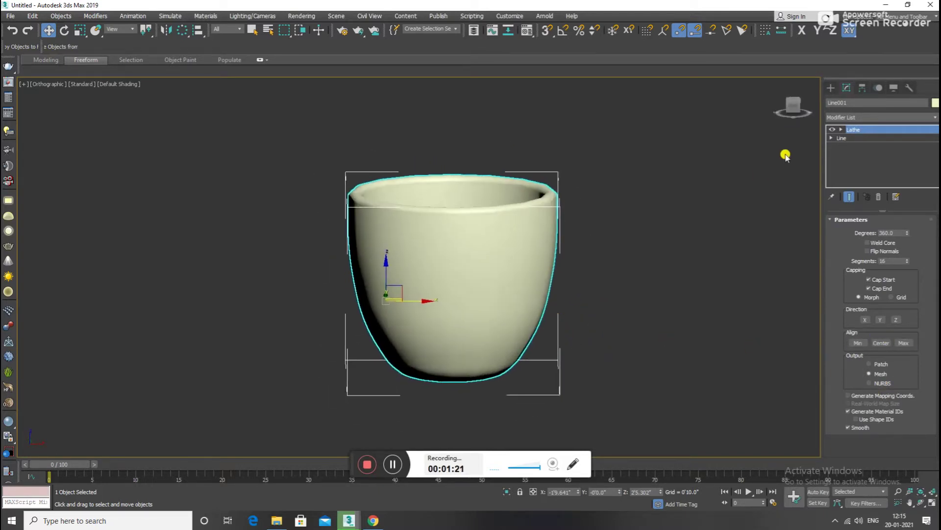
left_click(794, 107)
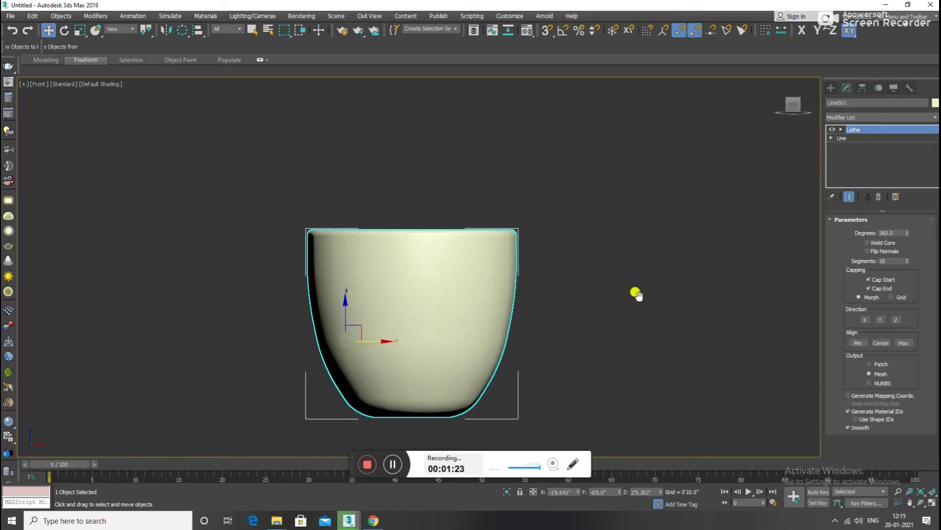
key("F3")
left_click(587, 307)
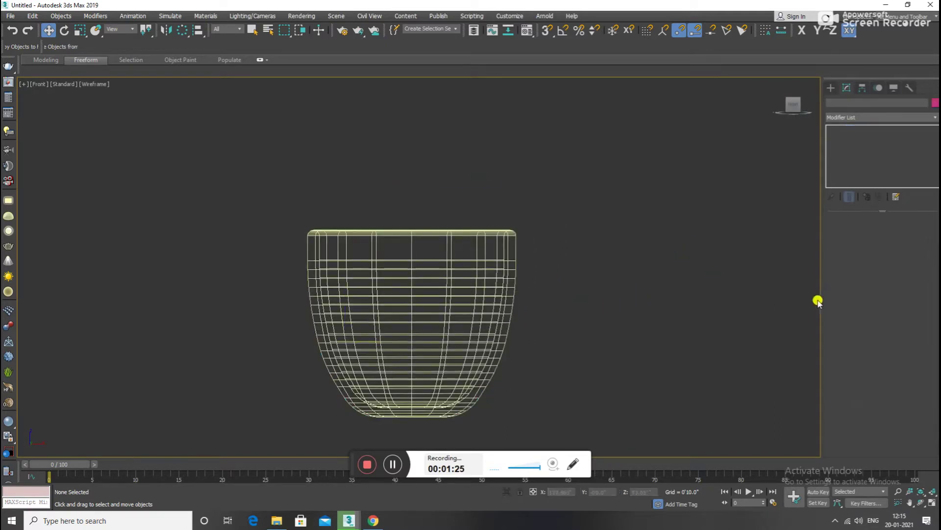
Step: Start a handle Line spline with snapping on, discarding a first misplaced start
left_click(830, 87)
left_click(842, 102)
left_click(862, 154)
key("s")
scroll(504, 275, "up", 3)
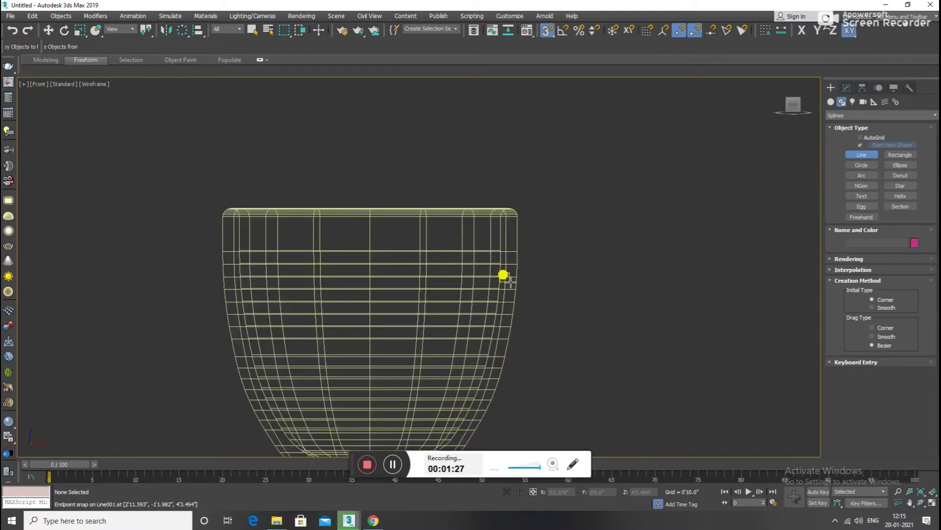
scroll(514, 267, "up", 2)
left_click(521, 271)
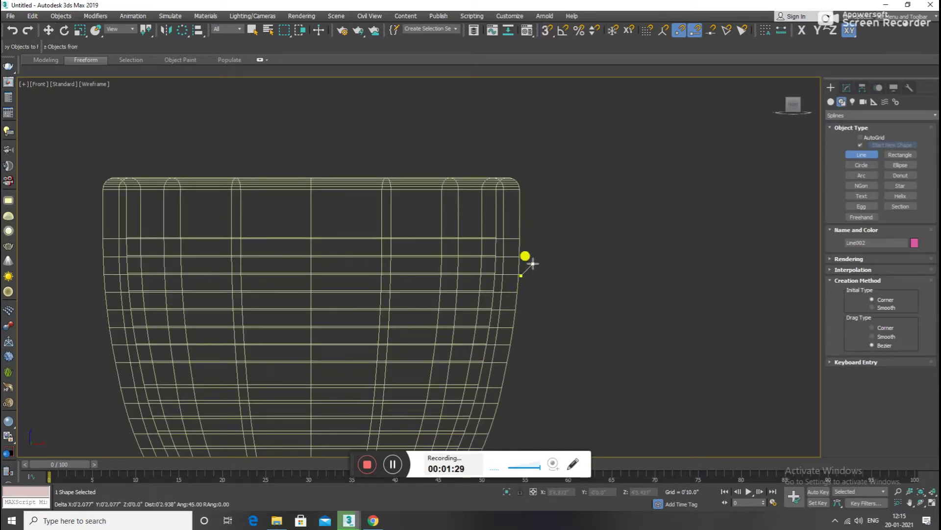
right_click(542, 249)
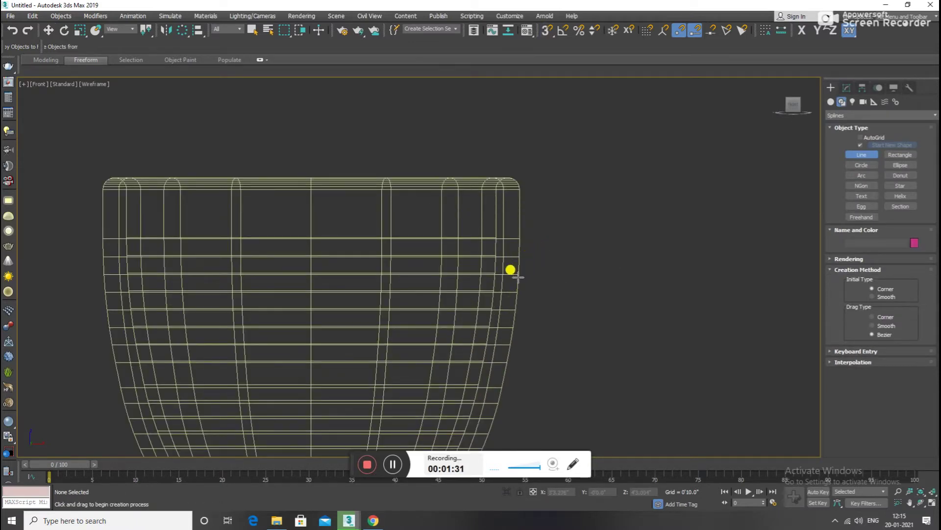
Step: Draw the handle outline from the cup edge, out across the top and down the outer side
left_click(518, 277)
scroll(519, 277, "up", 1)
scroll(548, 255, "down", 1)
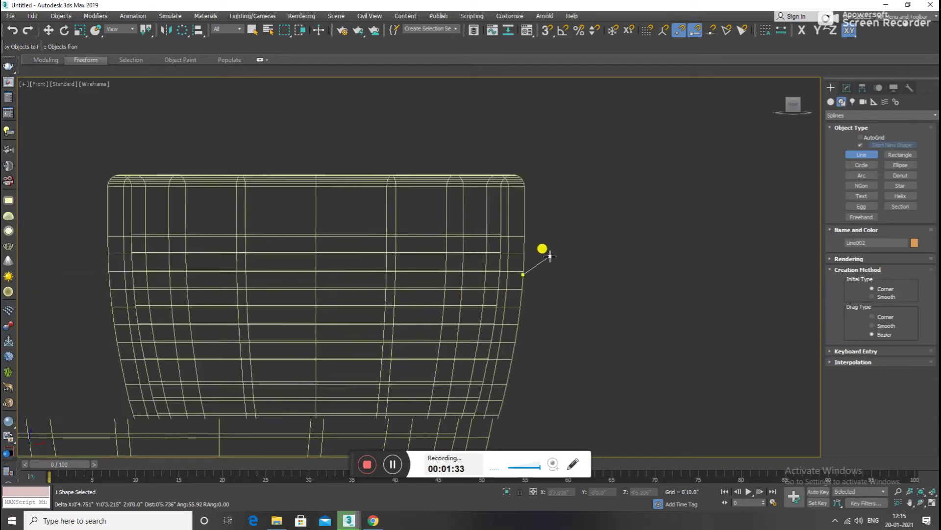
scroll(550, 256, "down", 2)
left_click(550, 256)
left_click(579, 246)
left_click(613, 248)
left_click(635, 276)
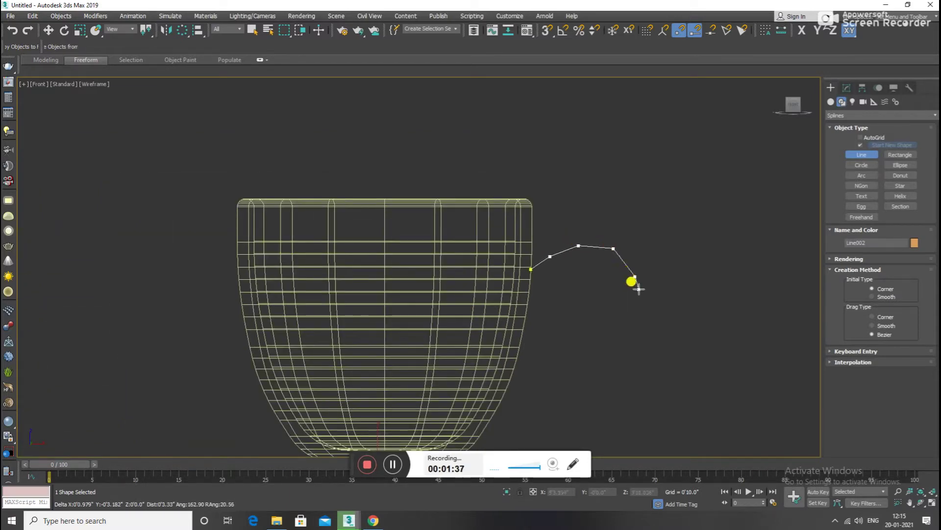
left_click(642, 320)
left_click(611, 364)
Step: Bring the handle back in to end against the cup's lower side, completing Line002
middle_click_drag(589, 368, 610, 325)
left_click(575, 347)
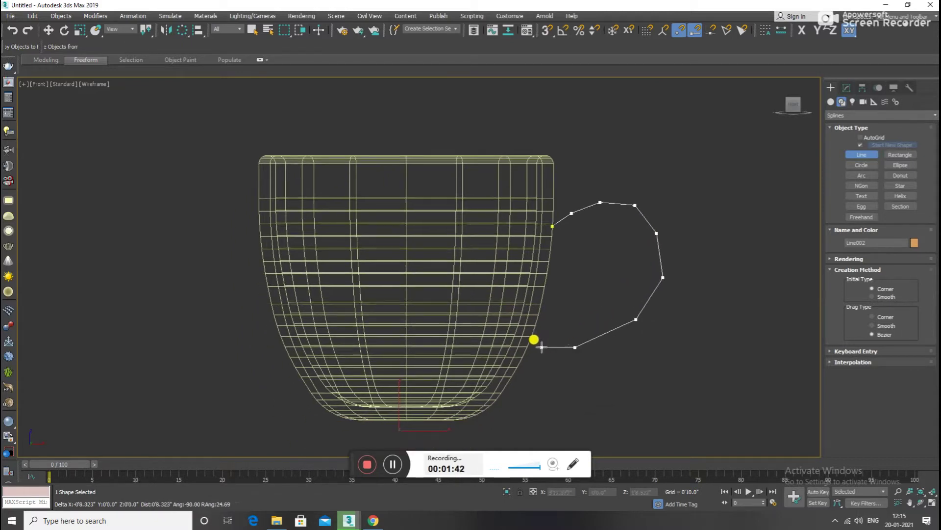
left_click(524, 356)
right_click(524, 356)
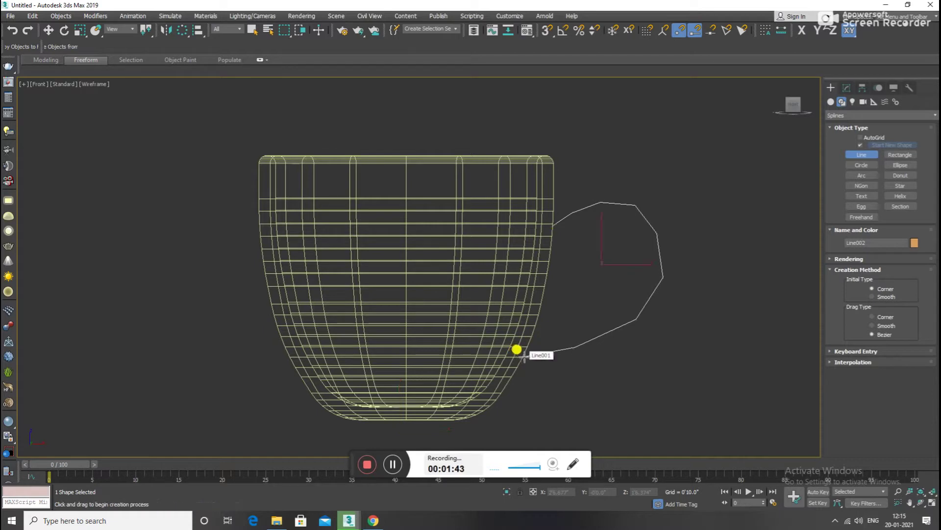
key("w")
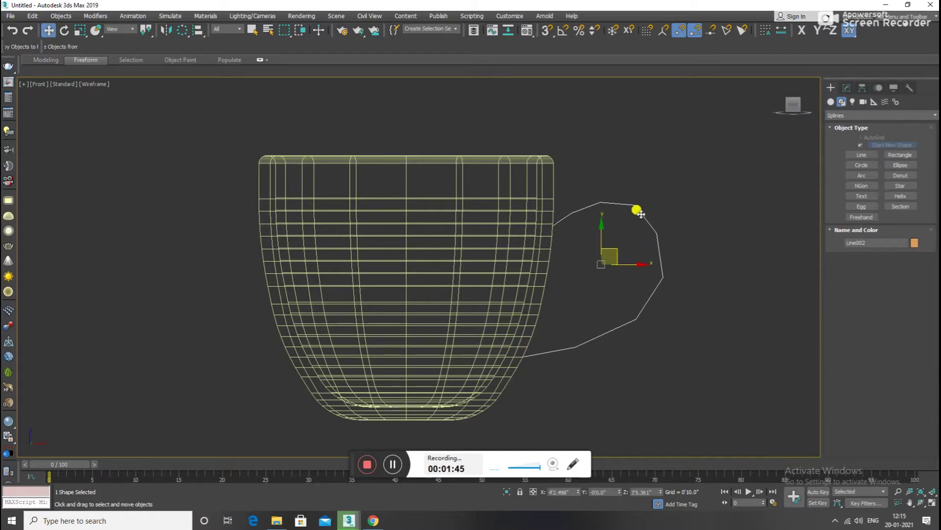
left_click(847, 88)
Step: Fillet the handle's upper and outer corner vertex pairs into curves
left_click(868, 255)
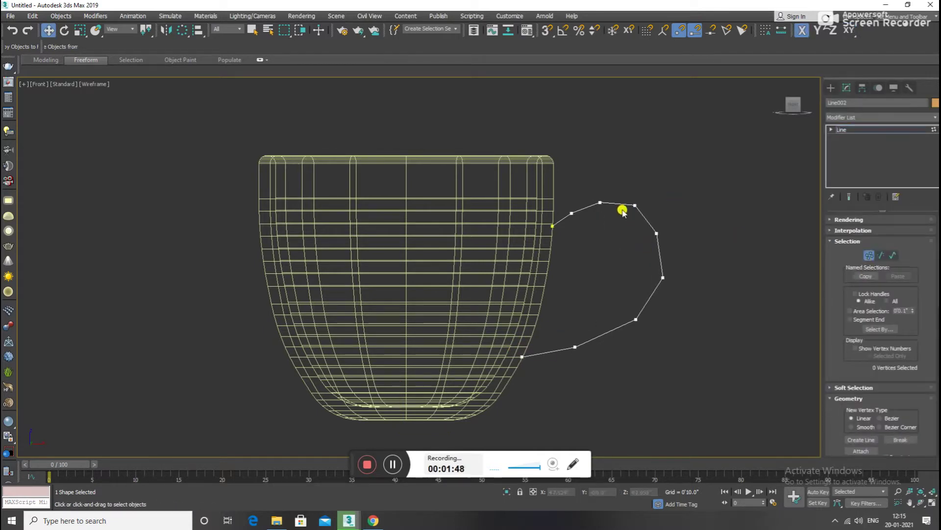
left_click_drag(612, 221, 596, 223)
left_click_drag(885, 396, 874, 260)
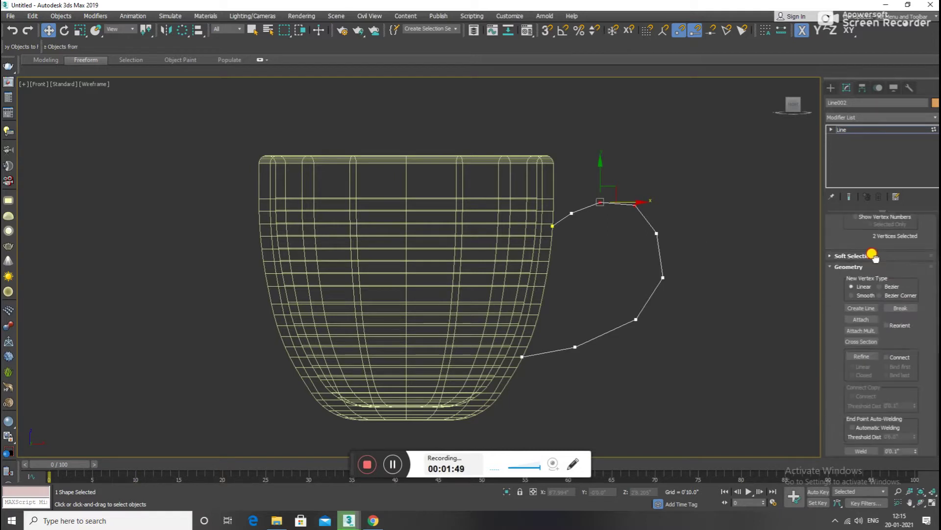
left_click_drag(832, 386, 848, 309)
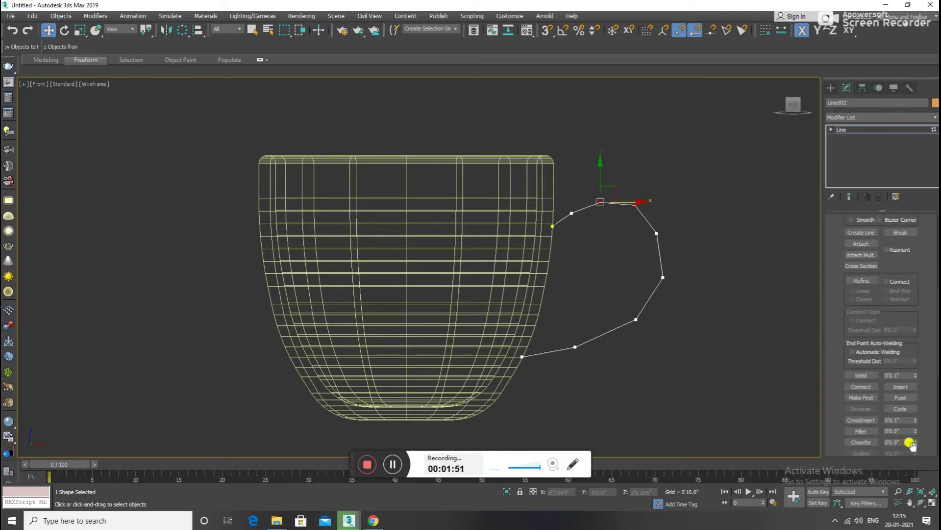
left_click_drag(916, 431, 915, 422)
left_click_drag(702, 227, 651, 300)
left_click_drag(915, 431, 915, 420)
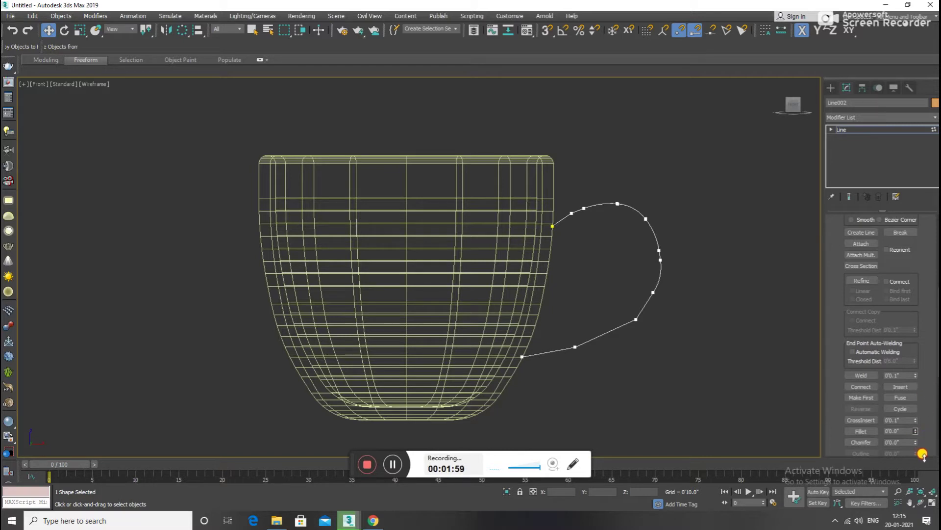
Step: Fillet the lower handle corner and check the curve from other views
left_click_drag(634, 345, 635, 345)
left_click_drag(916, 431, 915, 423)
left_click(626, 320)
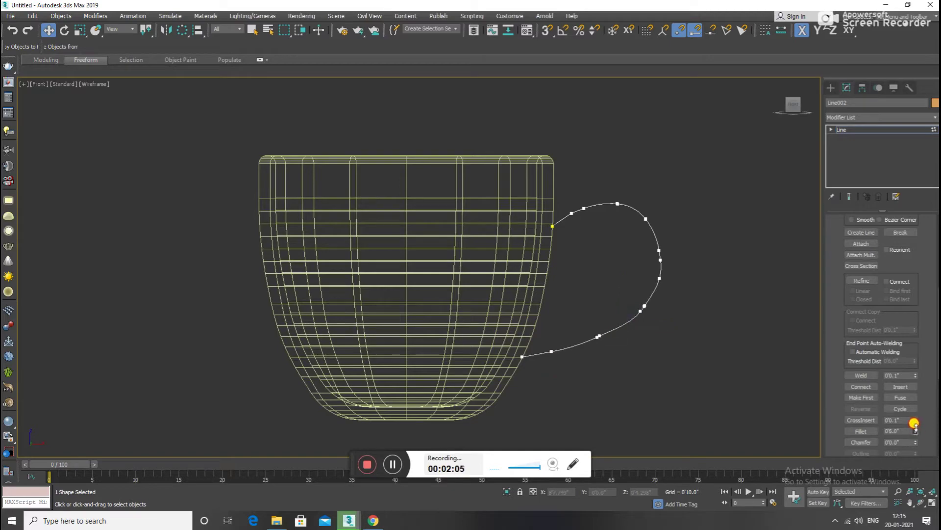
mouse_move(746, 347)
middle_mouse_down("alt")
mouse_move(683, 332)
mouse_move(648, 363)
middle_mouse_up("alt")
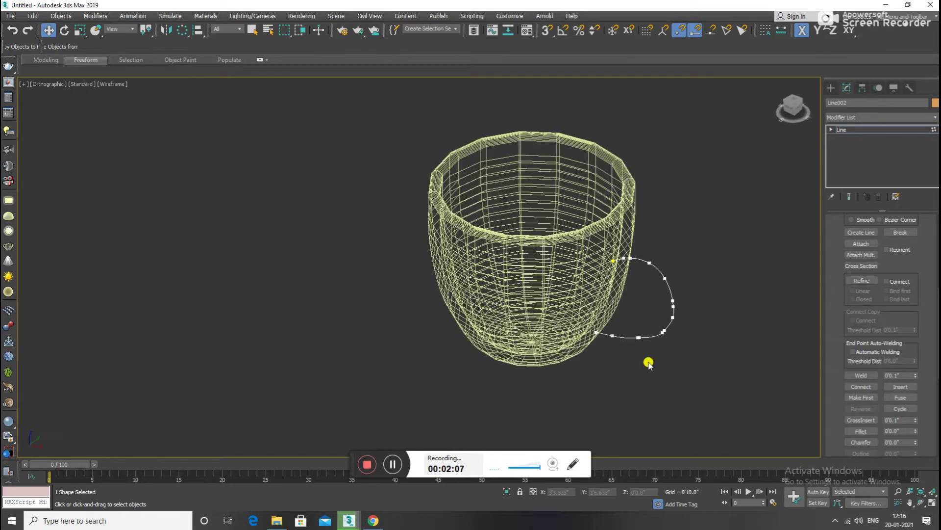
left_click(799, 109)
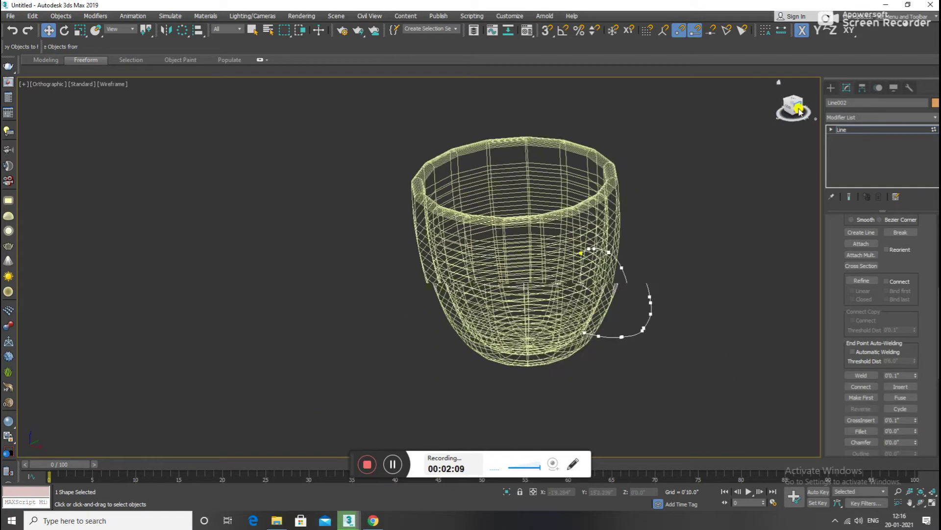
key("F3")
key("F3")
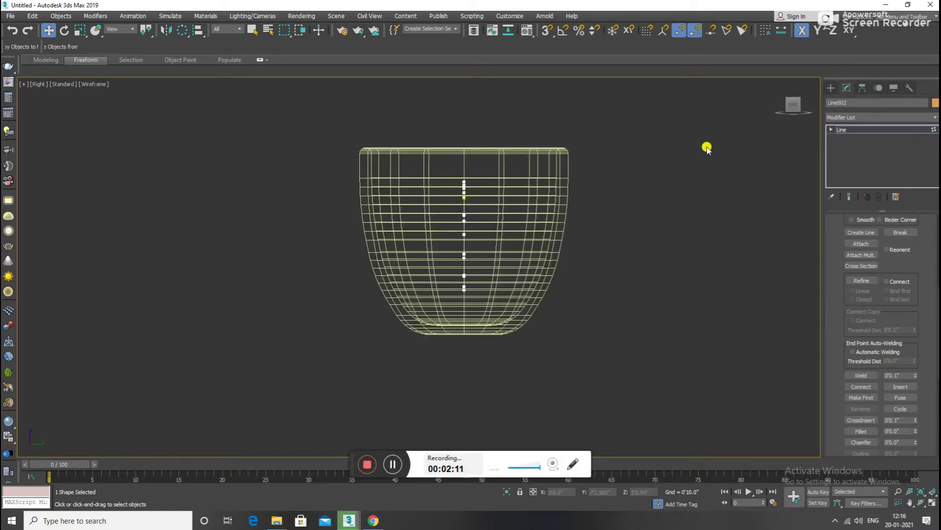
key("f")
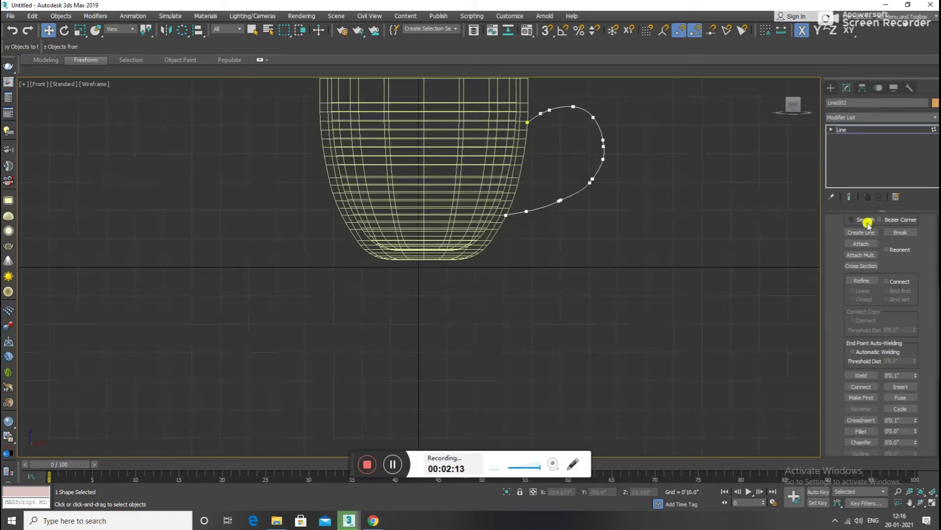
scroll(834, 242, "up", 1)
scroll(830, 258, "up", 4)
Step: Exit Vertex mode, orbit to look into the cup, and select the cup body
left_click(869, 255)
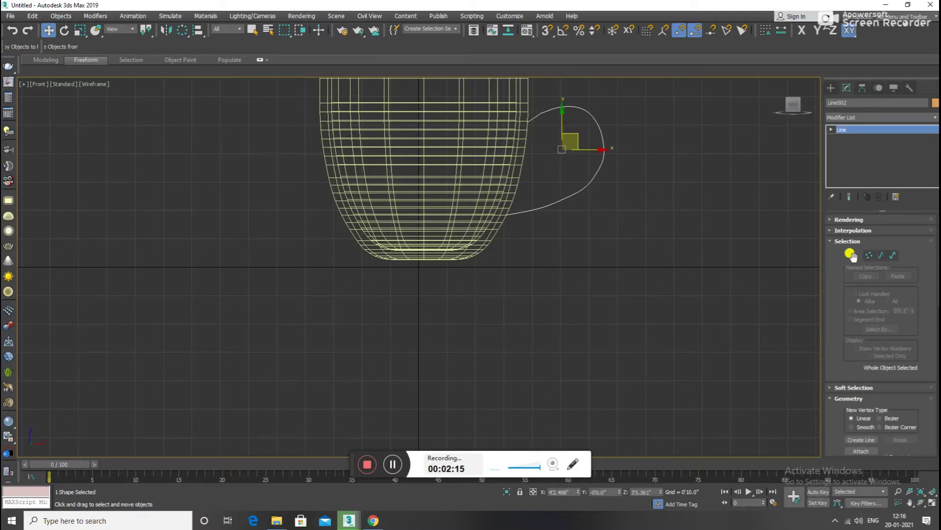
middle_click_drag(588, 162, 643, 195, "alt")
mouse_move(798, 109)
left_mouse_down()
mouse_move(683, 158)
mouse_move(616, 320)
left_mouse_up()
mouse_move(619, 305)
middle_mouse_down("alt")
mouse_move(626, 288)
mouse_move(437, 210)
middle_mouse_up("alt")
left_click(437, 211)
right_click(438, 210)
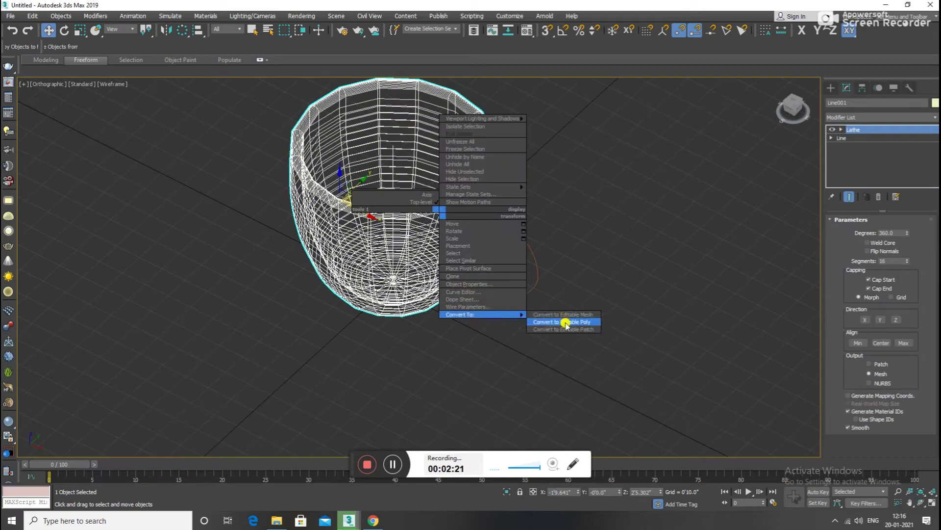
Step: Convert the cup to Editable Poly and pick the lower side face where the handle starts
left_click(564, 321)
mouse_move(754, 242)
middle_mouse_down("alt")
mouse_move(681, 206)
mouse_move(470, 252)
middle_mouse_up("alt")
key("F3")
scroll(452, 226, "up", 5)
left_click(456, 229)
scroll(459, 231, "up", 3)
left_click(460, 218)
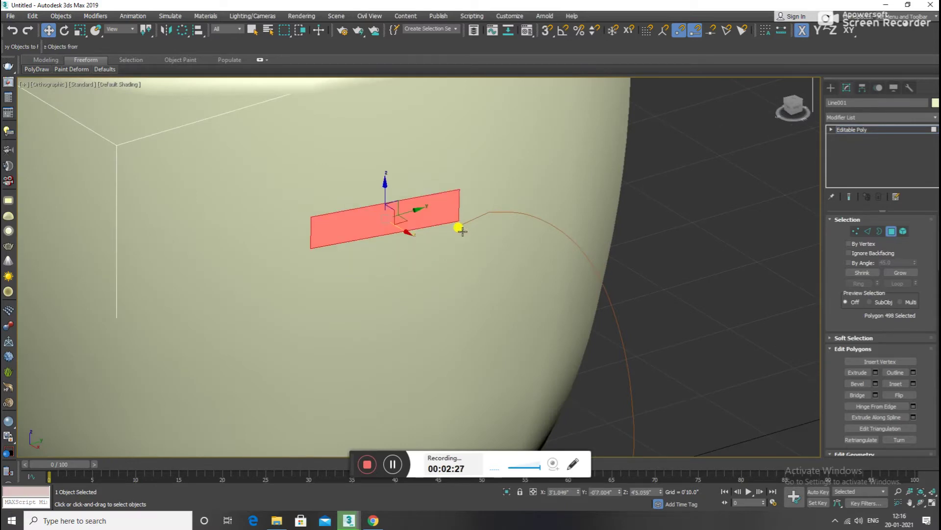
left_click(459, 230)
Step: Add neighbouring side faces until six faces cover the handle attachment area
scroll(453, 231, "down", 2)
mouse_move(448, 233)
middle_mouse_down("alt")
mouse_move(446, 246)
mouse_move(462, 256)
mouse_move(426, 175)
mouse_move(465, 226)
middle_mouse_up("alt")
left_click(464, 227, "ctrl")
left_click(446, 209, "ctrl")
left_click(471, 196, "ctrl")
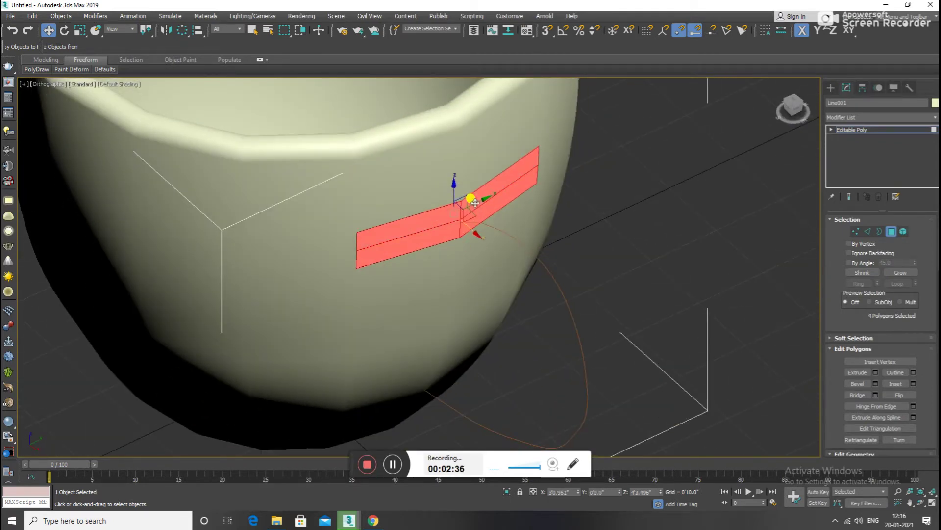
scroll(474, 212, "down", 4)
left_click(489, 216, "ctrl")
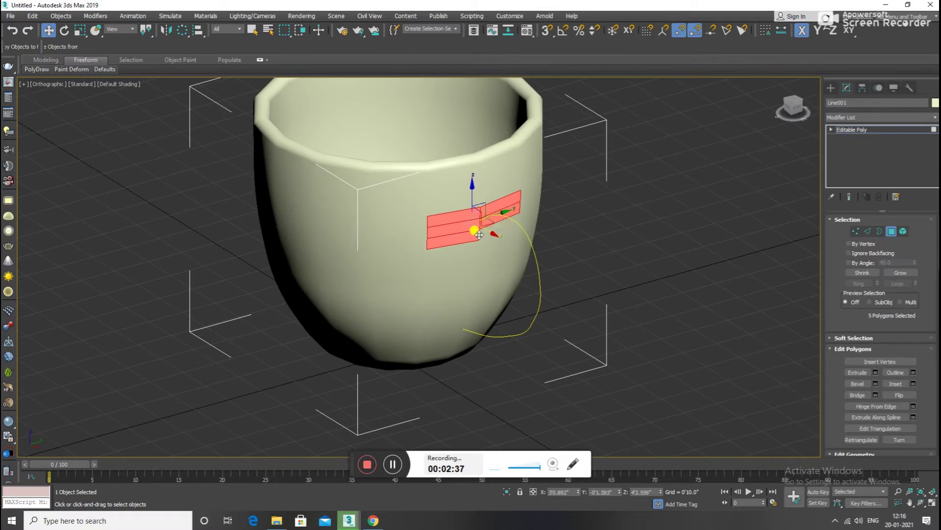
scroll(484, 222, "down", 3)
middle_click_drag(564, 238, 568, 215, "alt")
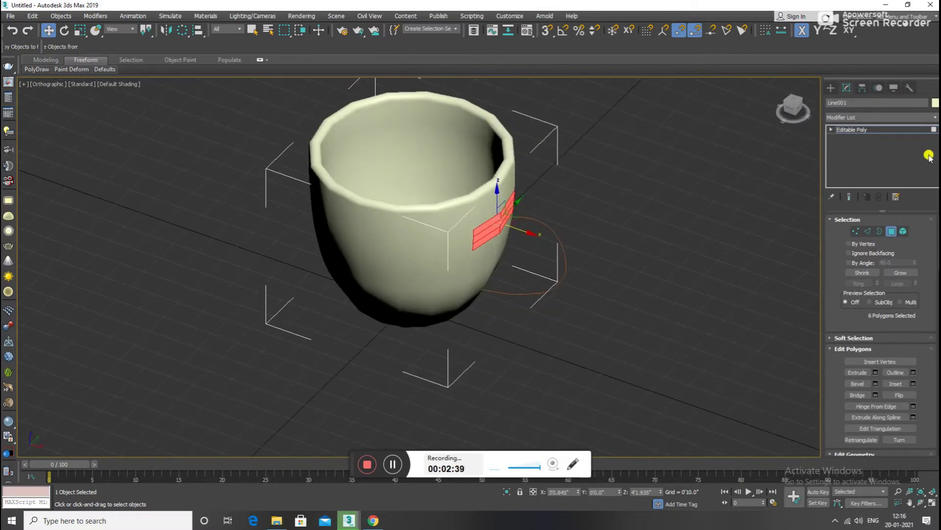
left_click(876, 416)
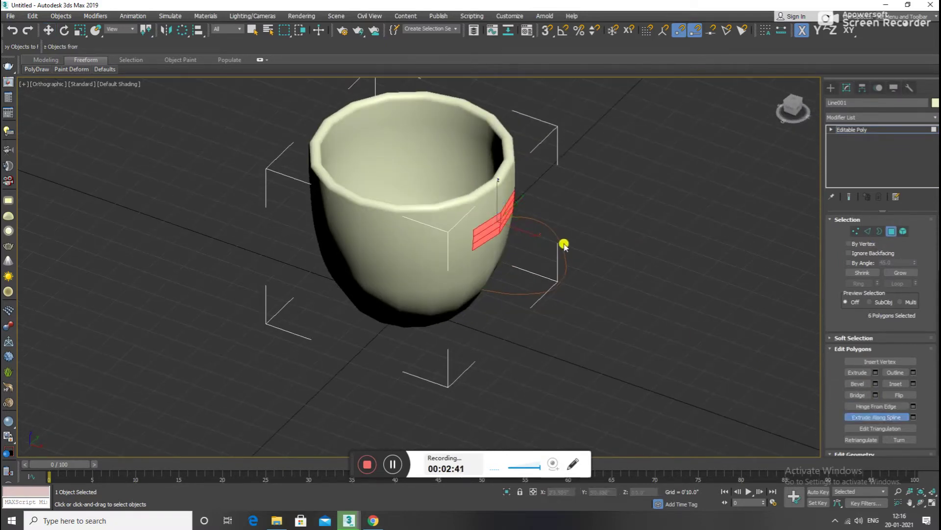
Step: Extrude the six faces along Line002 into the handle and orbit to inspect it
left_click(561, 241)
mouse_move(562, 242)
middle_mouse_down("alt")
mouse_move(572, 255)
mouse_move(611, 245)
mouse_move(572, 264)
middle_mouse_up("alt")
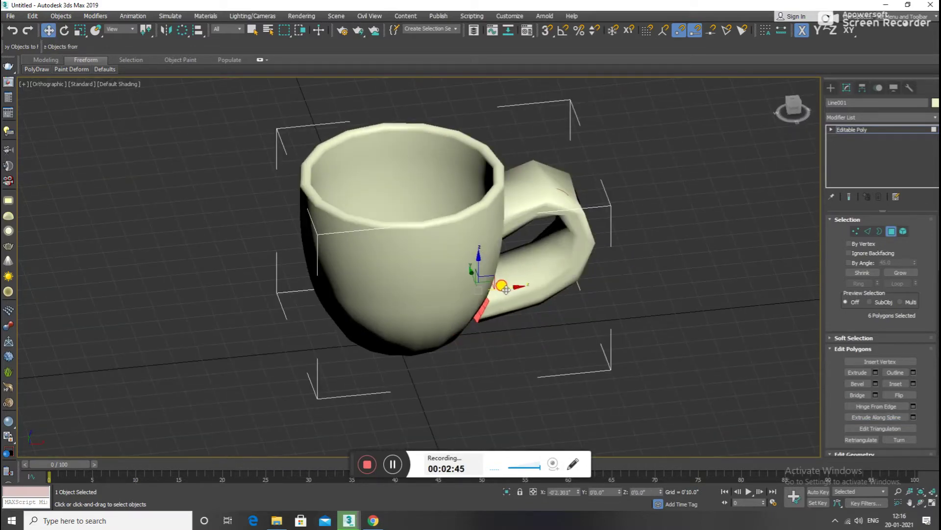
mouse_move(536, 280)
middle_mouse_down("alt")
mouse_move(499, 246)
mouse_move(489, 280)
mouse_move(502, 251)
middle_mouse_up("alt")
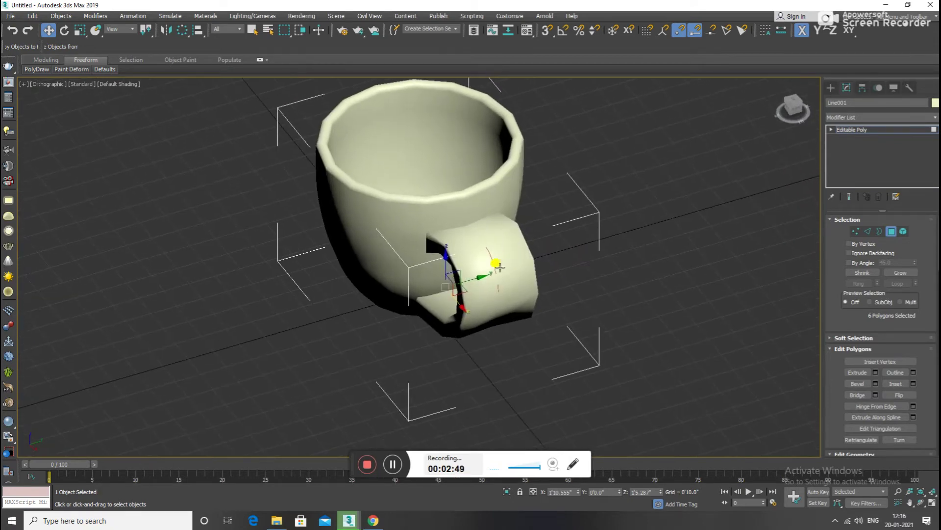
key("r")
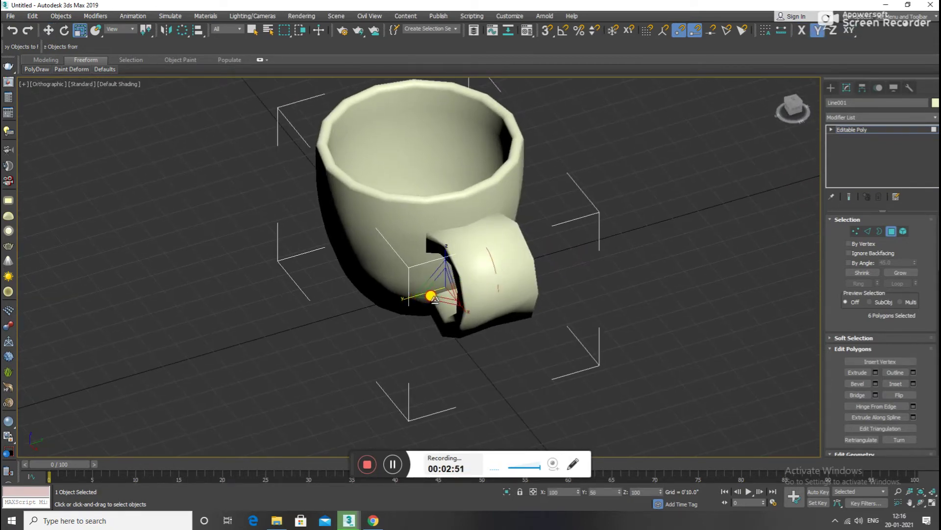
middle_click_drag(431, 297, 499, 287, "alt")
key("w")
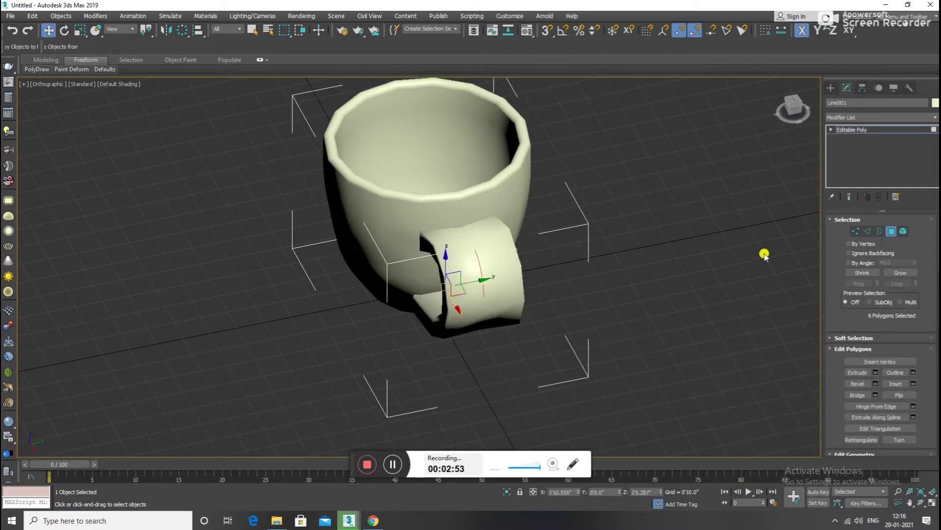
left_click(857, 232)
Step: In the top view, select the handle's vertex rows and drop a few stray vertices
middle_click_drag(576, 253, 592, 264, "alt")
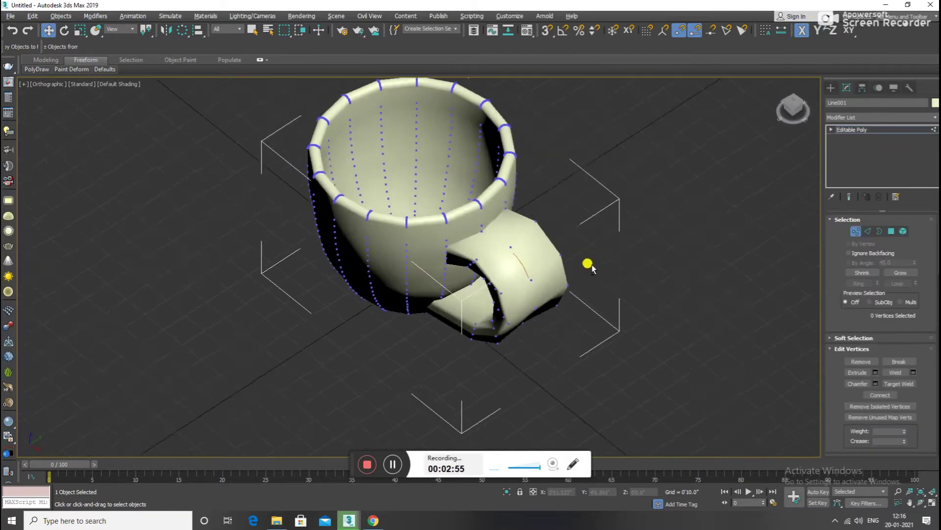
key("t")
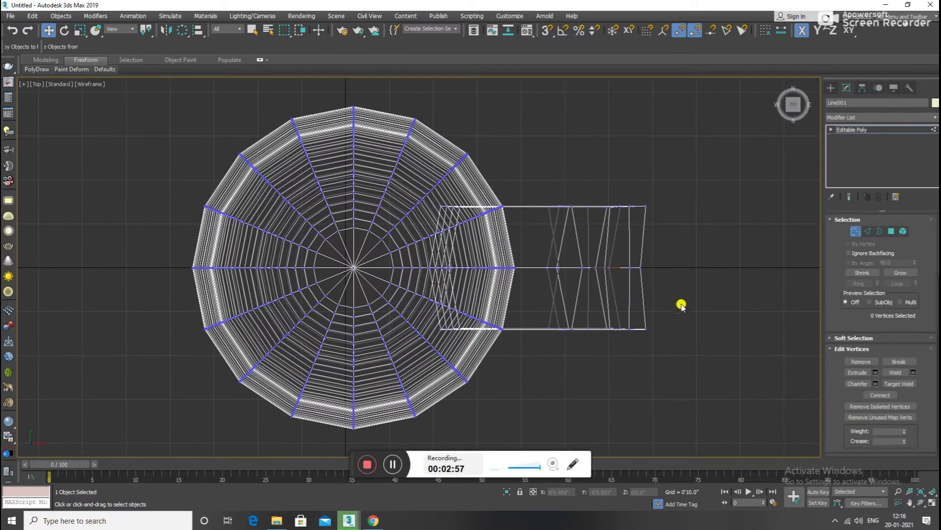
left_click_drag(541, 332, 523, 343)
scroll(478, 327, "up", 4)
left_click_drag(403, 336, 387, 336, "ctrl")
scroll(387, 336, "down", 4)
left_click_drag(517, 293, 674, 190, "ctrl")
left_click_drag(506, 230, 432, 196, "ctrl")
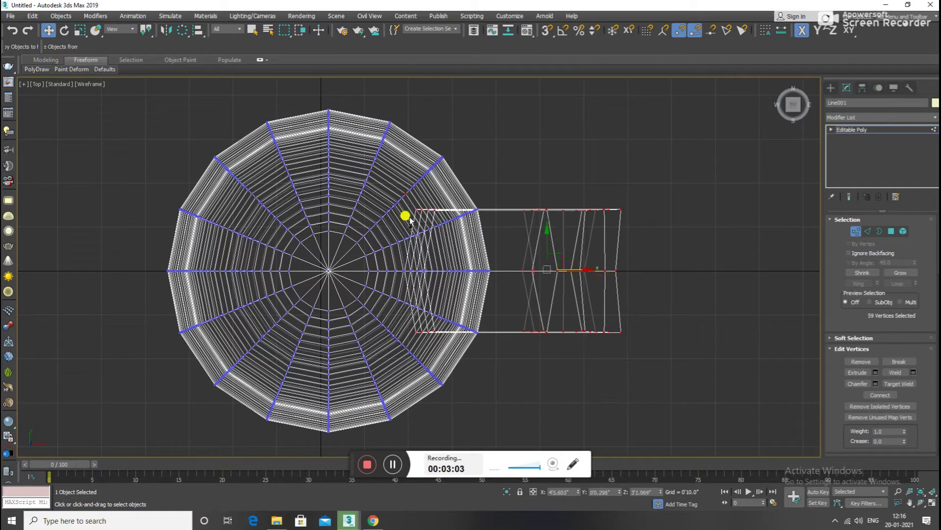
left_click_drag(512, 225, 423, 220, "alt")
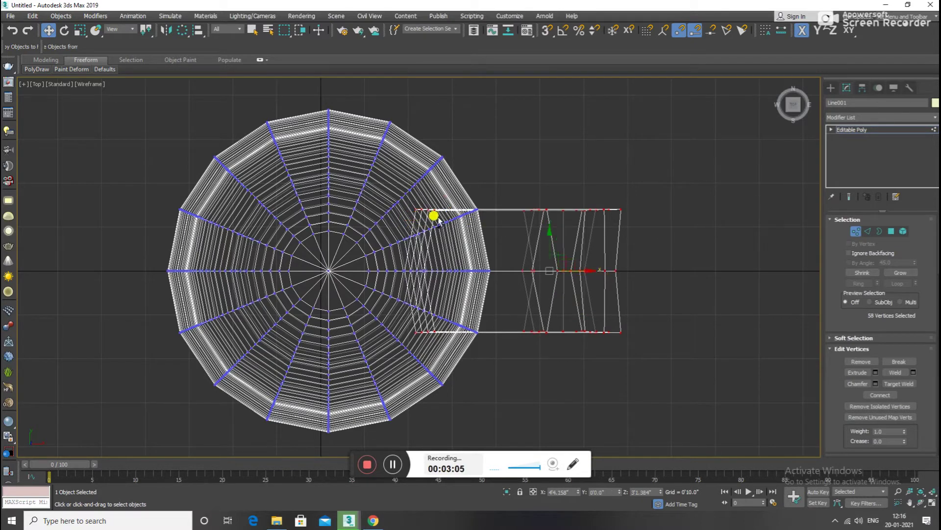
Step: Pull the handle's outer vertex rows in toward its centre line
left_click_drag(545, 221, 548, 237)
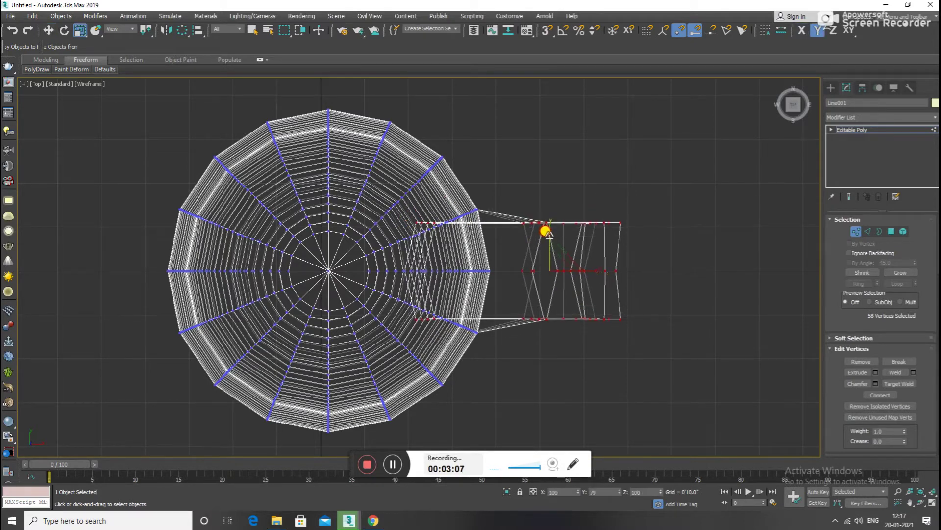
mouse_move(548, 238)
middle_mouse_down("alt")
mouse_move(529, 211)
mouse_move(550, 184)
middle_mouse_up("alt")
key("F3")
mouse_move(551, 235)
middle_mouse_down("alt")
mouse_move(508, 244)
mouse_move(525, 248)
middle_mouse_up("alt")
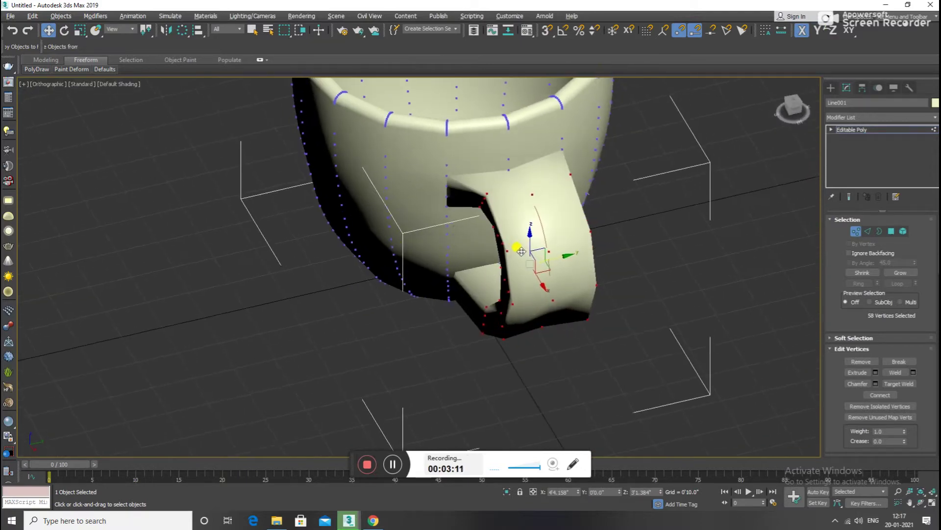
Step: Scale the handle vertices narrower, then return to the Editable Poly top level
key("r")
left_click_drag(493, 272, 498, 271)
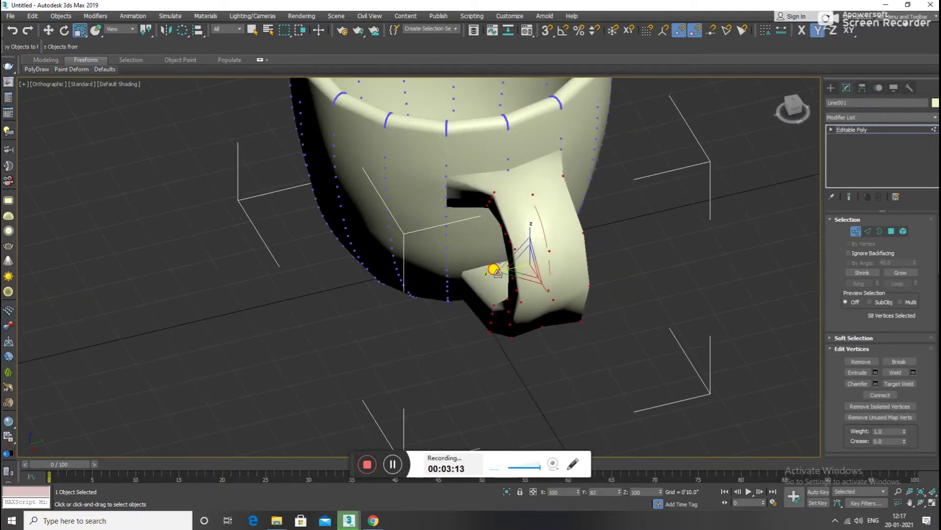
key("w")
mouse_move(498, 272)
middle_mouse_down("alt")
mouse_move(500, 235)
mouse_move(565, 234)
mouse_move(603, 248)
mouse_move(563, 279)
middle_mouse_up("alt")
mouse_move(522, 248)
middle_mouse_down("alt")
mouse_move(510, 242)
mouse_move(526, 264)
middle_mouse_up("alt")
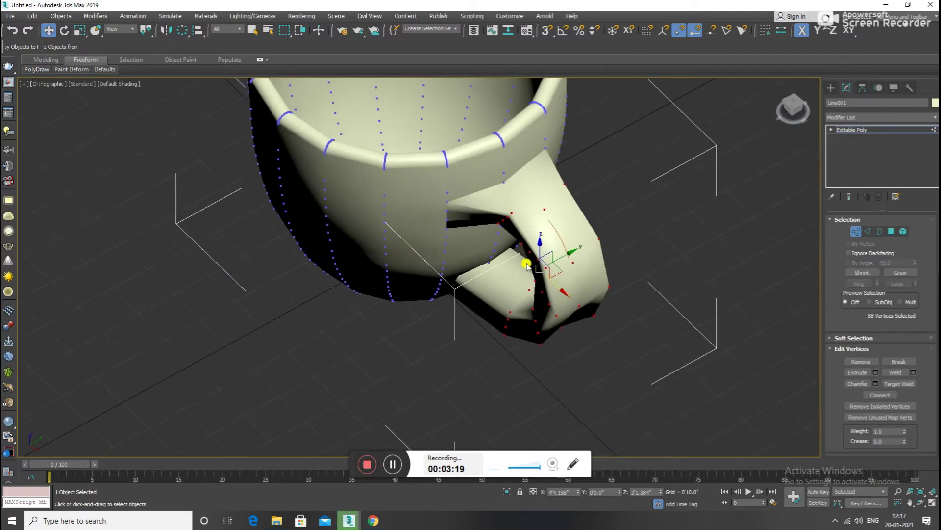
key("r")
left_click_drag(511, 290, 504, 286)
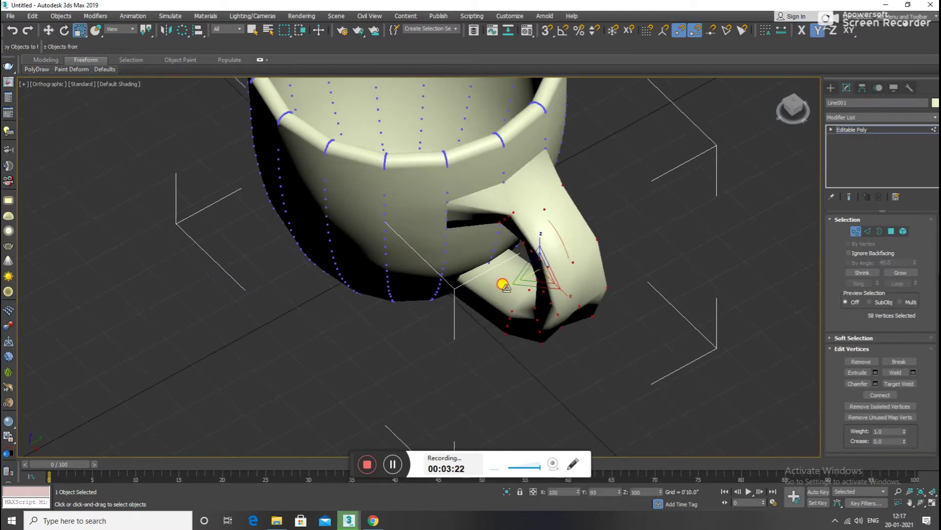
middle_click_drag(504, 284, 573, 273, "alt")
key("w")
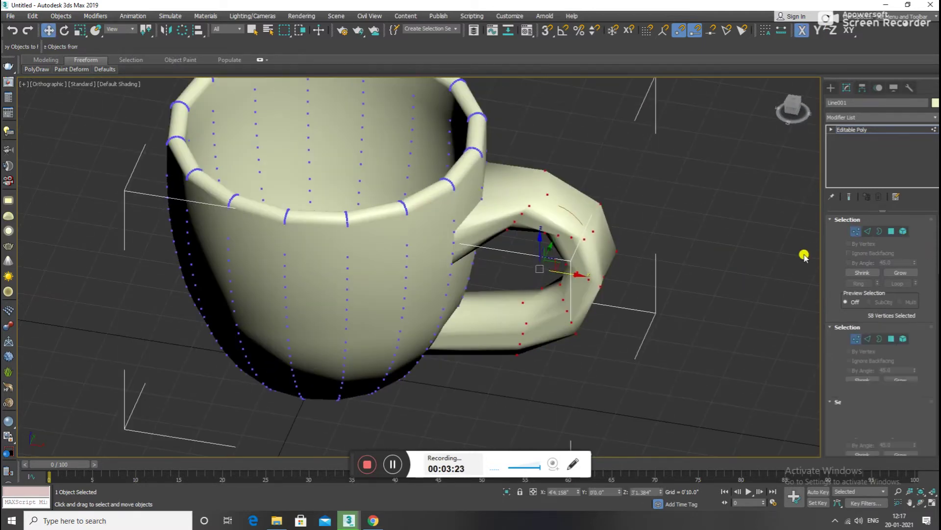
left_click(875, 129)
mouse_move(614, 231)
middle_mouse_down("alt")
mouse_move(559, 245)
mouse_move(607, 238)
middle_mouse_up("alt")
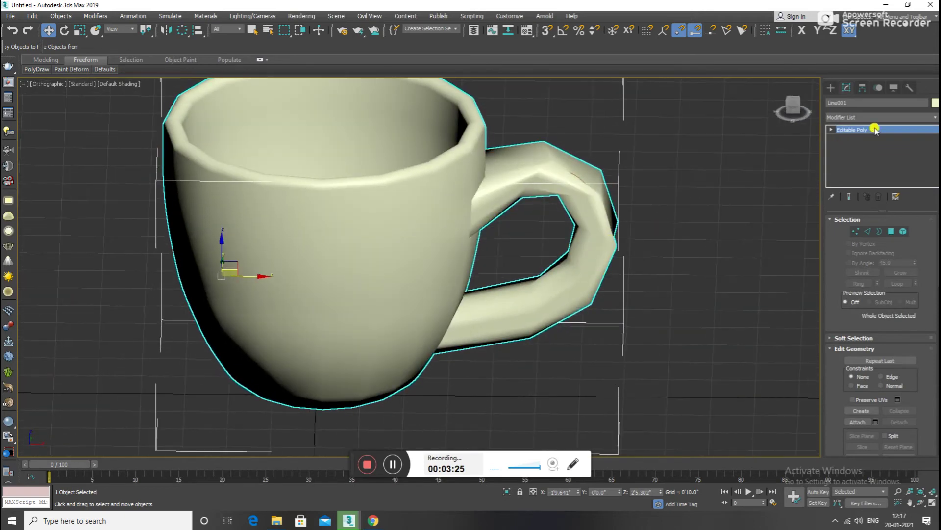
Step: Add a MeshSmooth modifier to the cup and raise its iterations
left_click(916, 118)
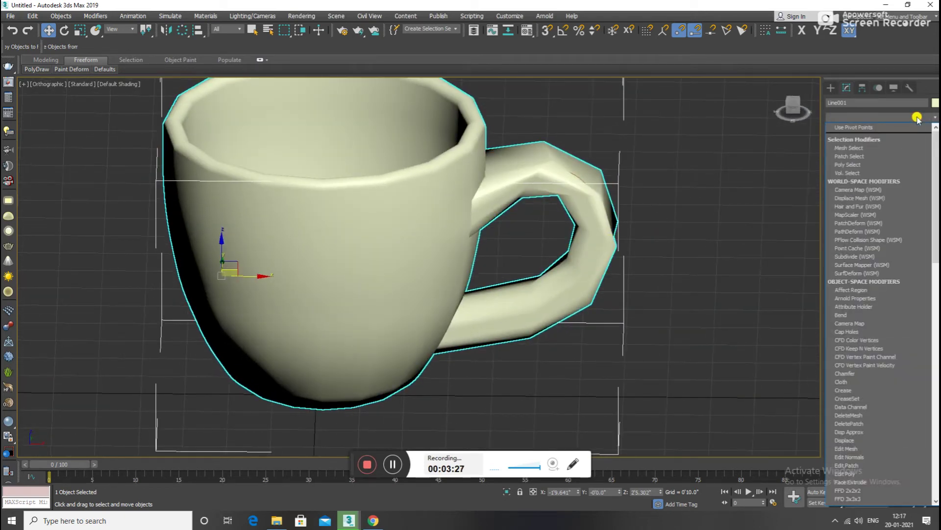
scroll(917, 118, "down", 4)
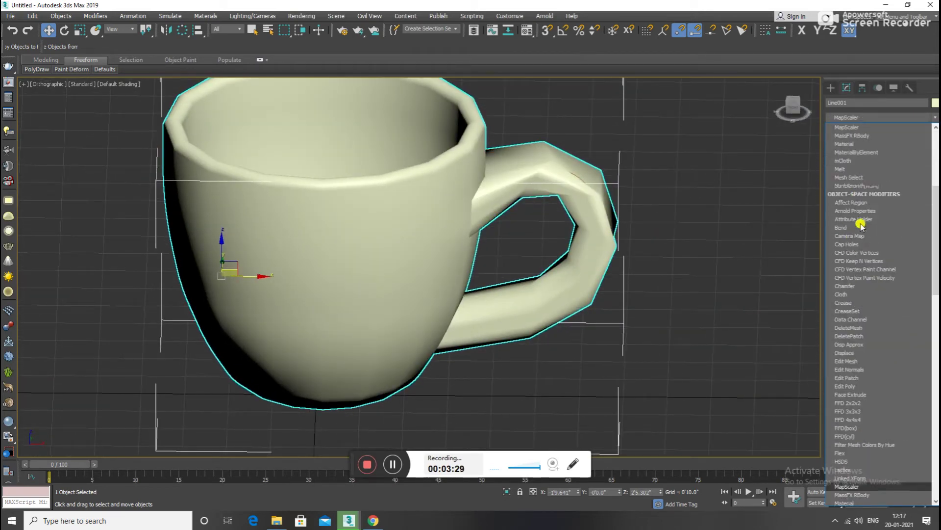
left_click(878, 185)
mouse_move(589, 212)
middle_mouse_down("alt")
mouse_move(479, 201)
mouse_move(531, 211)
mouse_move(564, 248)
mouse_move(427, 191)
mouse_move(557, 234)
middle_mouse_up("alt")
mouse_move(492, 260)
middle_mouse_down("alt")
mouse_move(543, 242)
mouse_move(613, 245)
middle_mouse_up("alt")
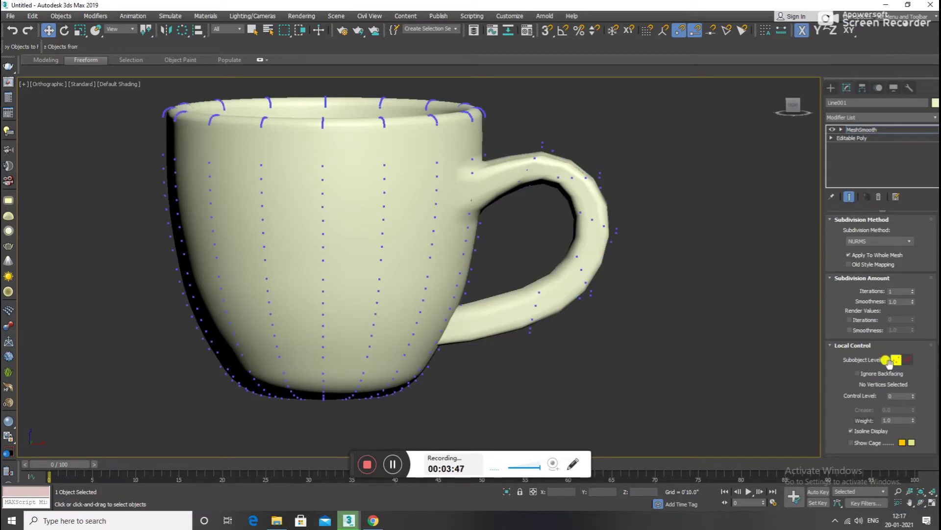
left_click(913, 288)
Step: Raise the MeshSmooth iterations to 4 and check the cup in wireframe
middle_click_drag(603, 285, 640, 316, "alt")
left_click(912, 290)
mouse_move(633, 322)
middle_mouse_down("alt")
mouse_move(644, 330)
mouse_move(564, 266)
mouse_move(605, 333)
middle_mouse_up("alt")
key("F3")
key("F3")
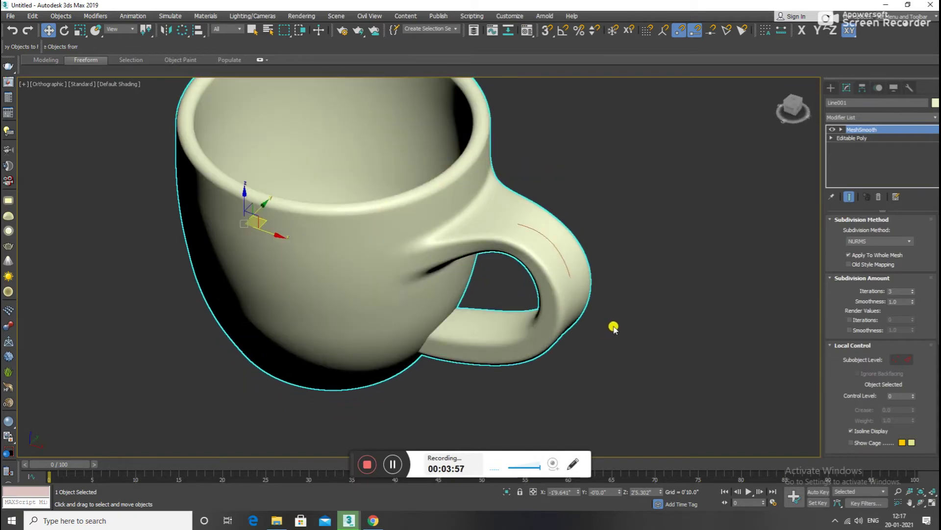
left_click(620, 324)
left_click(511, 237)
Step: Reselect the mug and open the Compact Material Editor
left_click(681, 306)
middle_click_drag(463, 319, 481, 309, "alt")
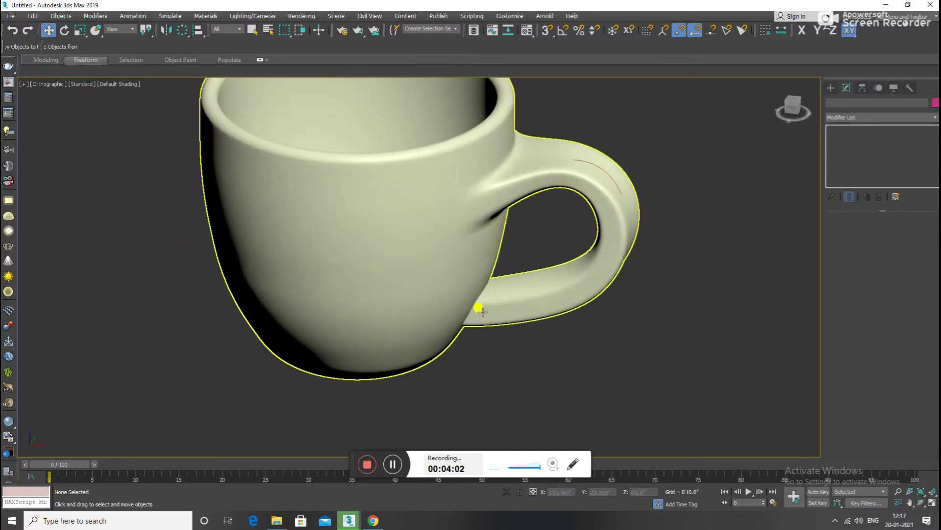
left_click(464, 284)
scroll(458, 275, "down", 5)
mouse_move(431, 263)
middle_mouse_down("alt")
mouse_move(484, 248)
mouse_move(504, 300)
mouse_move(492, 318)
mouse_move(448, 307)
mouse_move(507, 387)
mouse_move(519, 372)
mouse_move(520, 312)
middle_mouse_up("alt")
key("m")
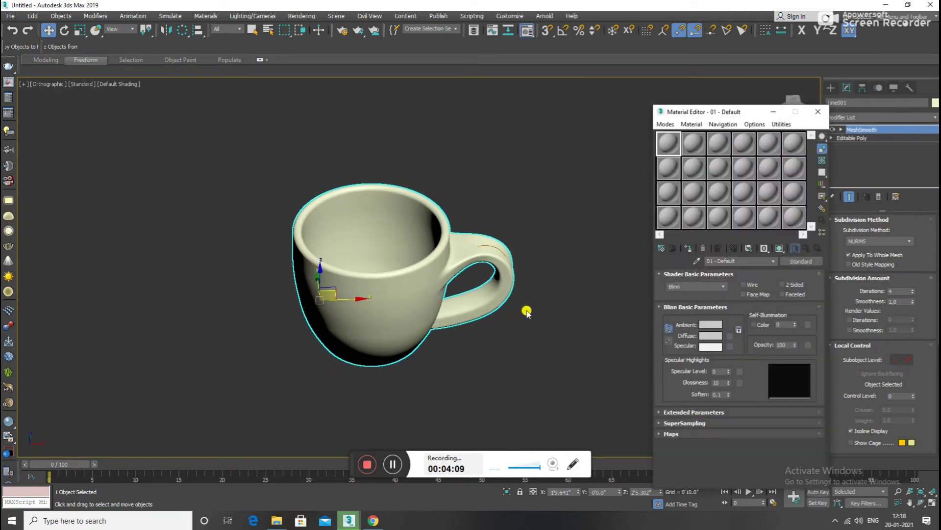
Step: Switch the renderer to V-Ray
left_click(788, 262)
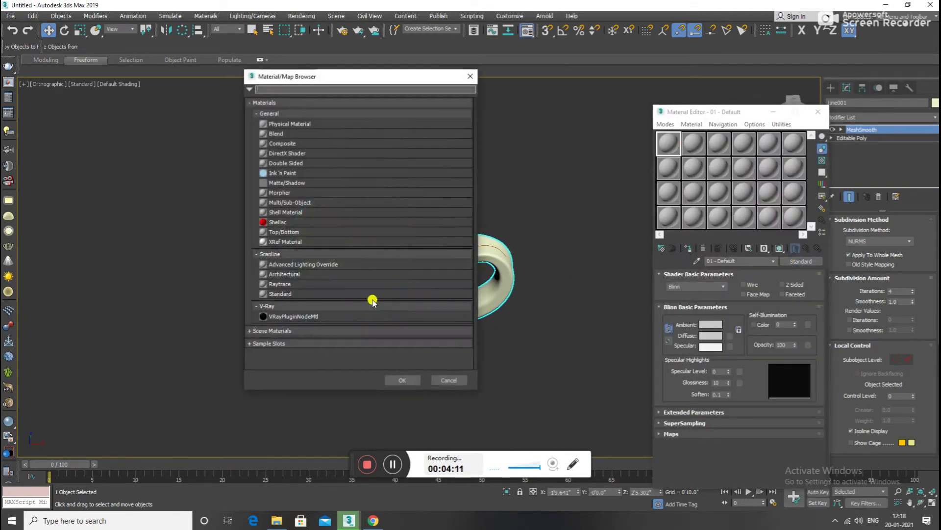
left_click(471, 76)
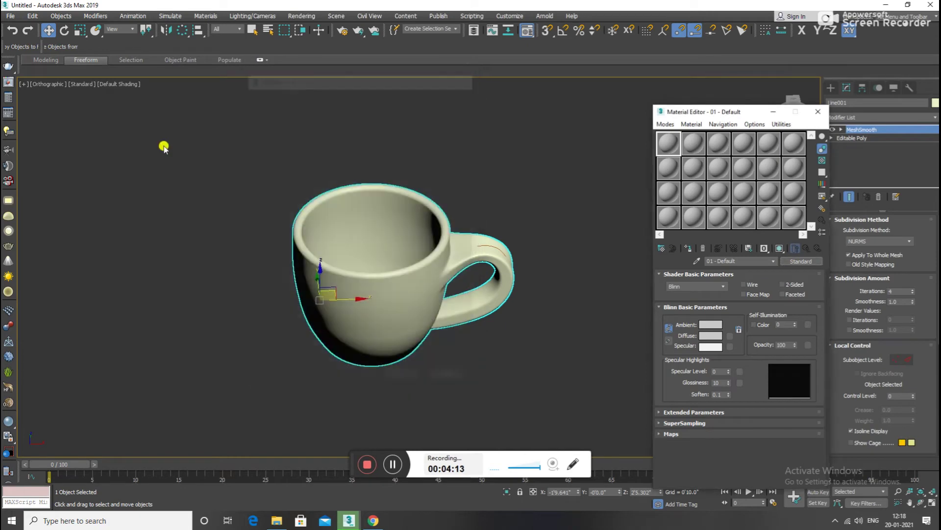
left_click(9, 112)
left_click(503, 297)
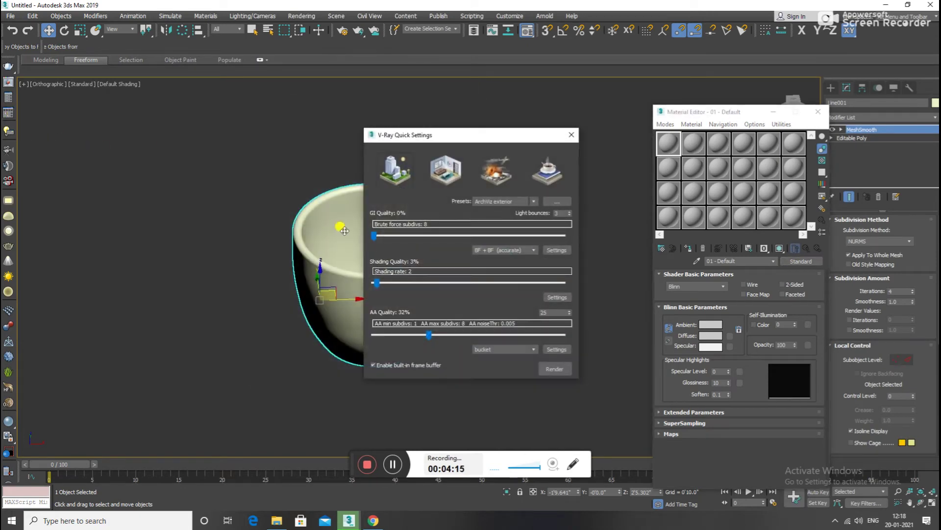
left_click(570, 137)
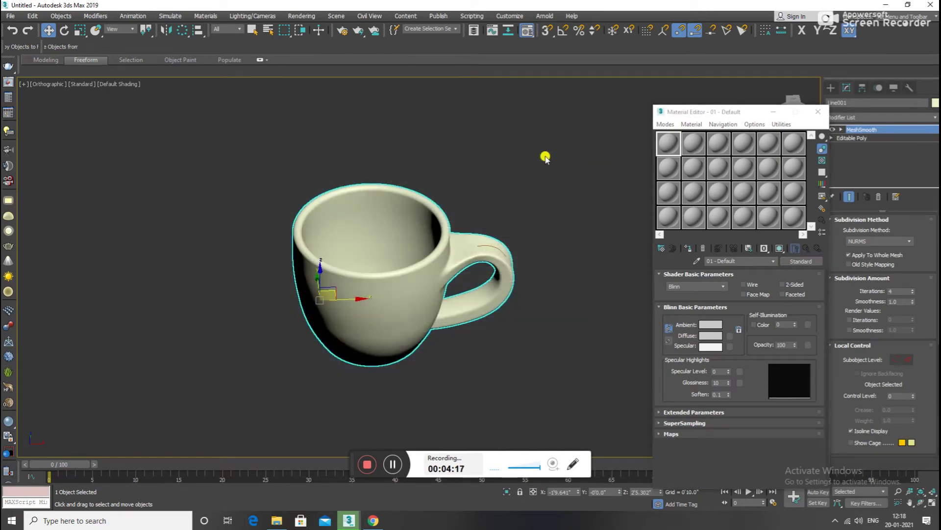
Step: Change the 01 - Default material to a VRayMtl, cancelling a diffuse bitmap
left_click(801, 261)
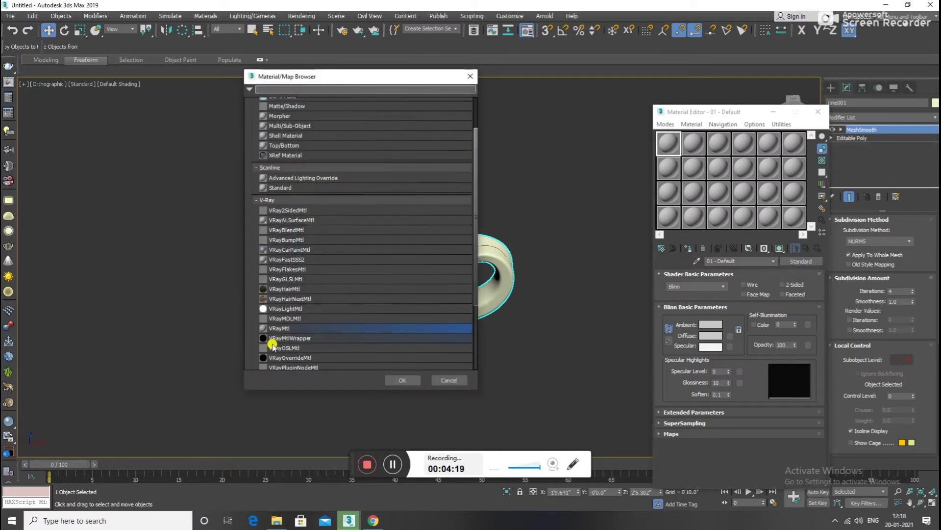
double_click(287, 329)
left_click(731, 284)
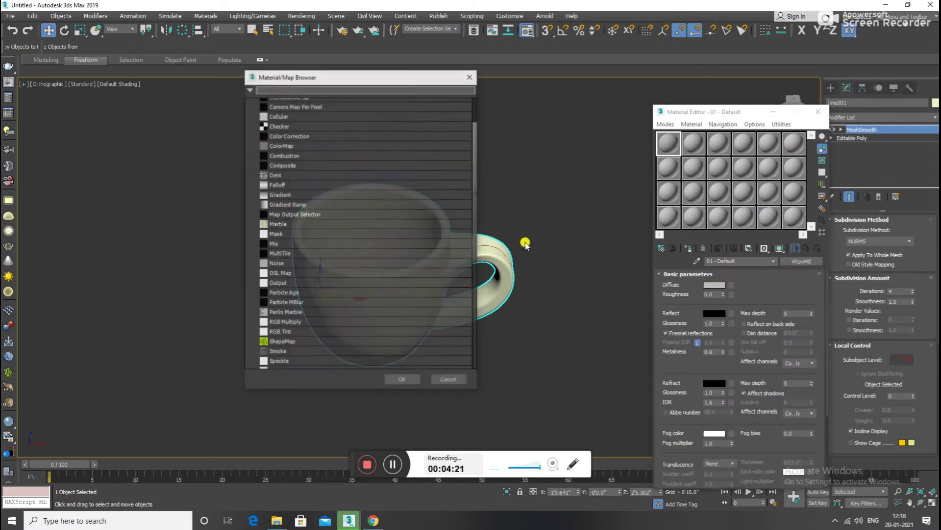
double_click(295, 122)
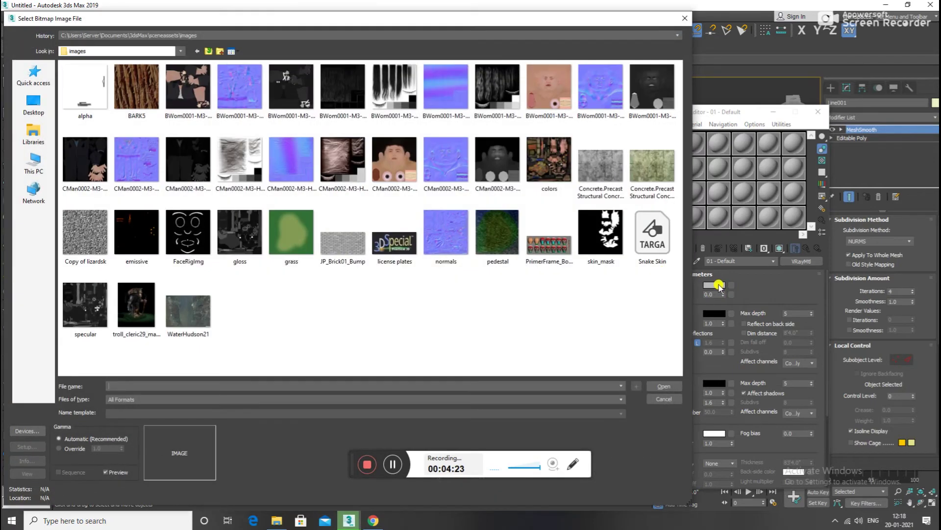
key("Escape")
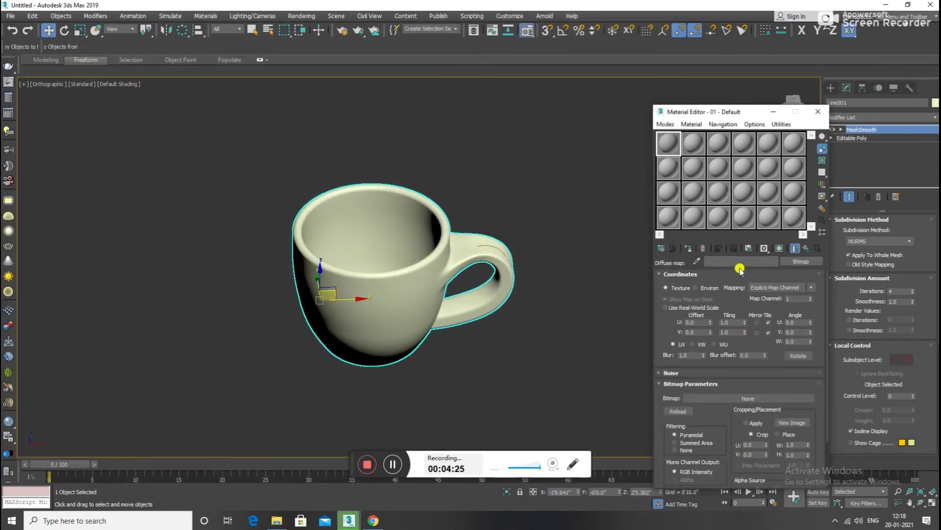
left_click(795, 248)
Step: Set the VRayMtl diffuse colour to a dark orange
left_click(715, 285)
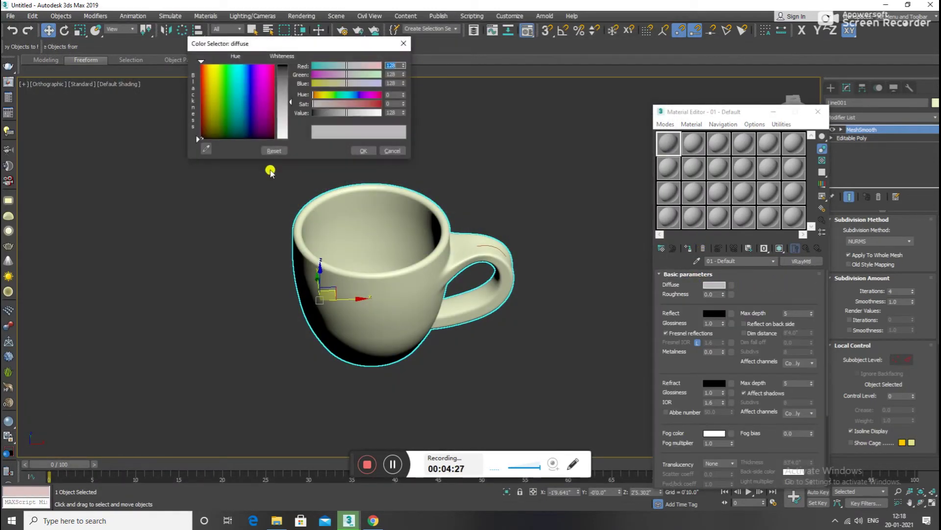
left_click(360, 106)
mouse_move(355, 70)
left_mouse_down()
mouse_move(373, 66)
mouse_move(320, 85)
left_mouse_up()
left_click_drag(363, 112, 346, 113)
left_click(364, 151)
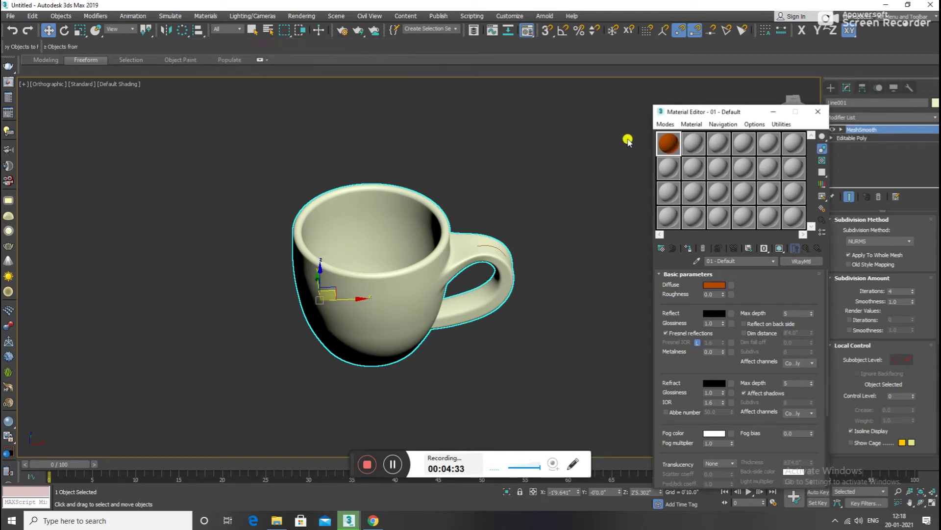
Step: Apply the orange VRayMtl to the cup and inspect its inner surface and rim
left_click_drag(667, 142, 410, 277)
mouse_move(424, 283)
middle_mouse_down("alt")
mouse_move(325, 280)
mouse_move(378, 252)
mouse_move(392, 332)
mouse_move(421, 330)
middle_mouse_up("alt")
scroll(425, 288, "up", 5)
scroll(401, 269, "up", 3)
mouse_move(401, 269)
middle_mouse_down("alt")
mouse_move(420, 307)
mouse_move(471, 275)
mouse_move(439, 281)
middle_mouse_up("alt")
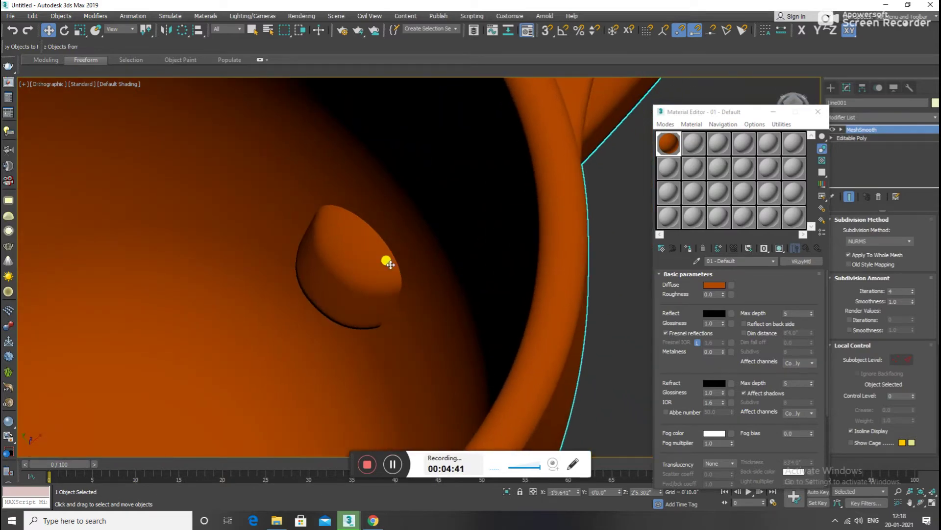
scroll(414, 265, "down", 2)
scroll(444, 292, "down", 5)
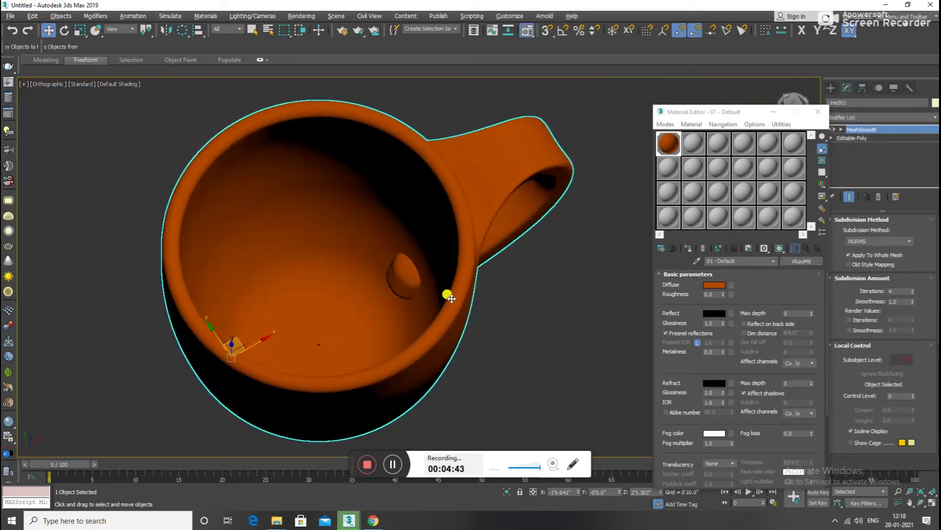
middle_click_drag(445, 294, 540, 245, "alt")
Step: Go down to the Editable Poly level and enable Polygon sub-object mode
left_click(855, 137)
left_click(894, 232)
mouse_move(735, 245)
middle_mouse_down("alt")
mouse_move(572, 254)
mouse_move(414, 283)
middle_mouse_up("alt")
Step: Shift the selected polygons along X and switch to a Top wireframe view
left_click_drag(425, 284, 431, 280)
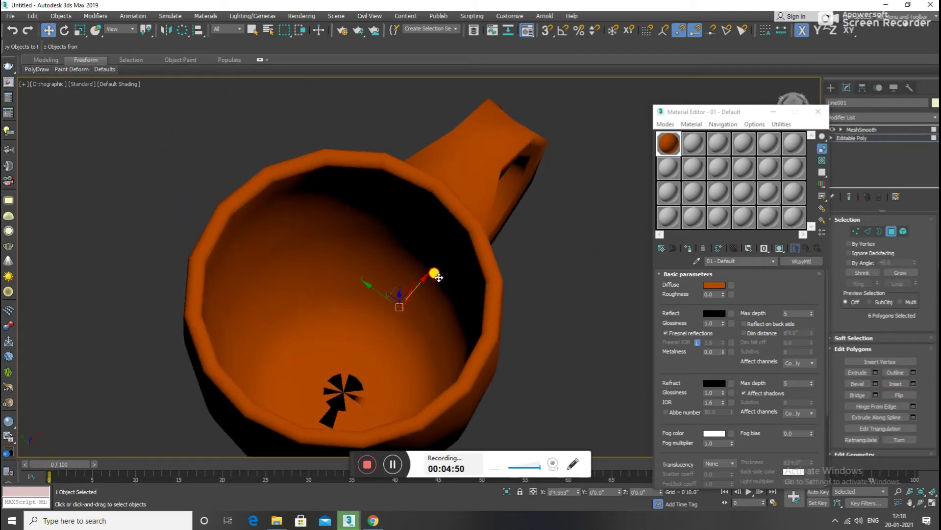
mouse_move(438, 273)
middle_mouse_down("alt")
mouse_move(418, 275)
mouse_move(427, 218)
mouse_move(450, 243)
mouse_move(425, 221)
mouse_move(448, 223)
mouse_move(434, 273)
mouse_move(445, 277)
middle_mouse_up("alt")
key("t")
scroll(449, 277, "up", 5)
key("F3")
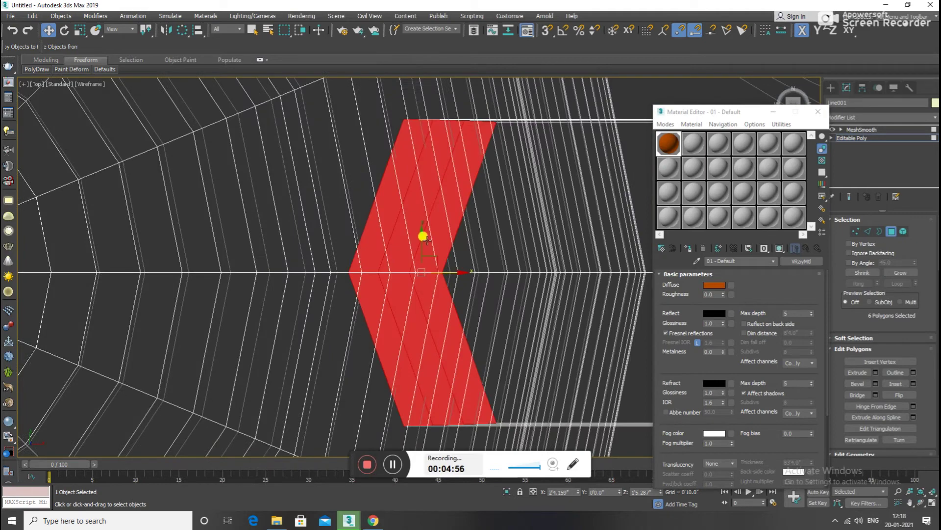
scroll(421, 235, "down", 2)
Step: Select the eight handle-joint vertices and slide them left along X into the body
left_click(856, 232)
left_click(388, 325)
left_click(476, 289)
left_click_drag(406, 312, 460, 187)
left_click_drag(470, 258, 452, 255)
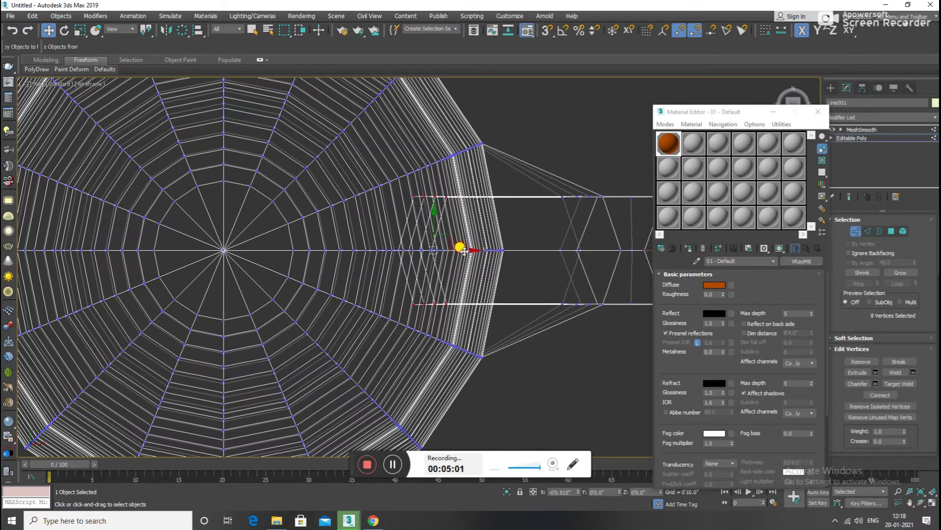
key("F3")
mouse_move(448, 250)
middle_mouse_down("alt")
mouse_move(448, 288)
mouse_move(442, 231)
mouse_move(426, 218)
mouse_move(431, 225)
middle_mouse_up("alt")
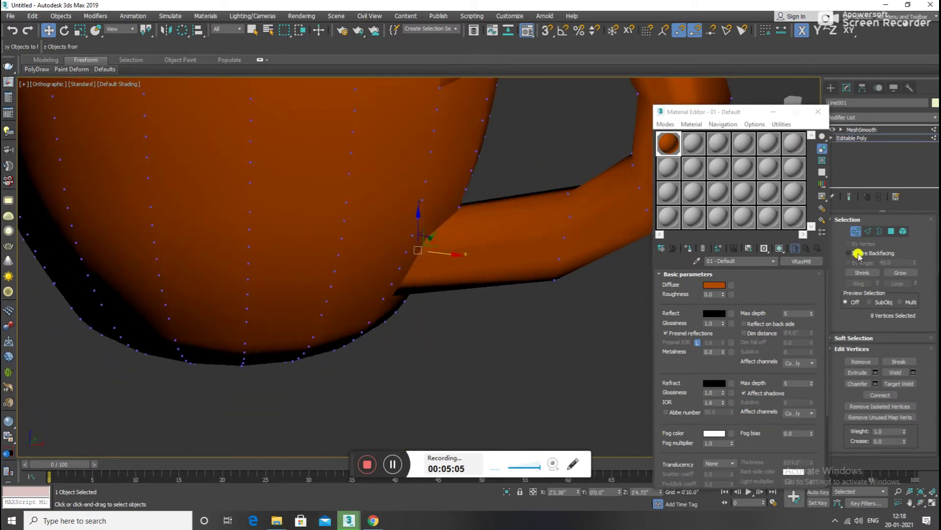
Step: Exit vertex mode, return to the MeshSmooth level, and reselect the cup
left_click(856, 232)
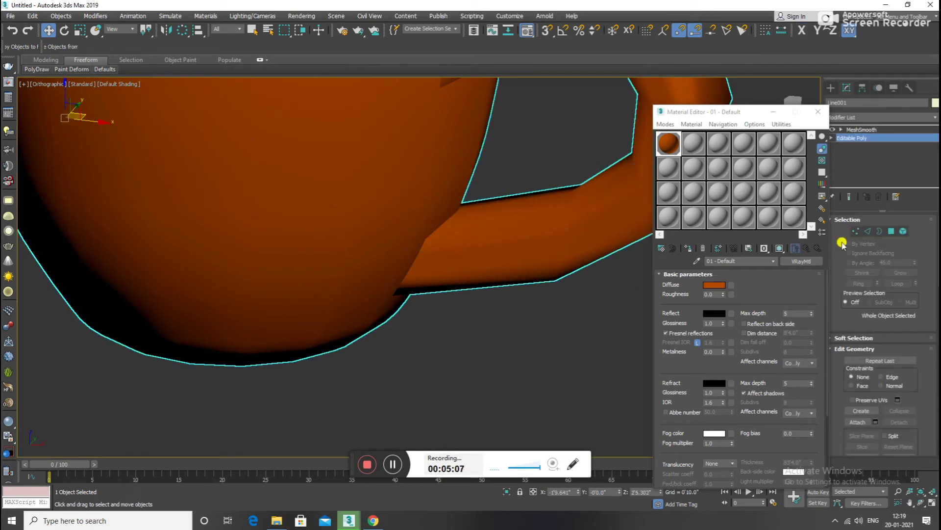
left_click(861, 130)
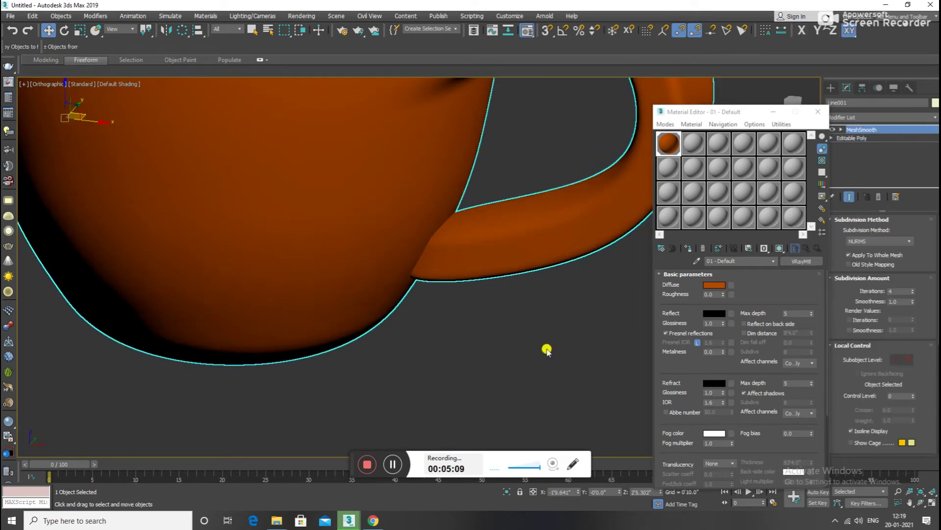
scroll(539, 343, "down", 5)
mouse_move(536, 353)
middle_mouse_down("alt")
mouse_move(484, 284)
mouse_move(515, 303)
mouse_move(543, 358)
middle_mouse_up("alt")
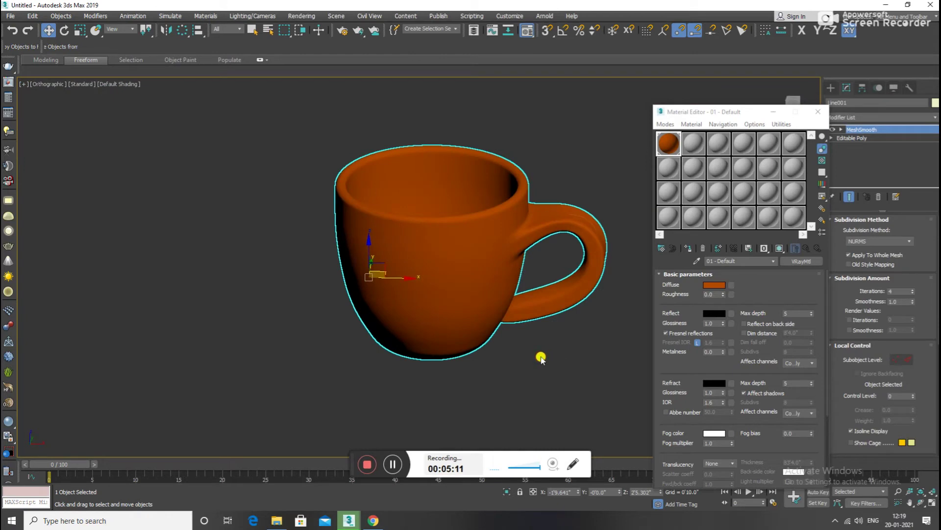
left_click(542, 357)
scroll(460, 292, "up", 5)
middle_click_drag(461, 292, 499, 330, "alt")
scroll(426, 283, "down", 4)
mouse_move(424, 282)
middle_mouse_down("alt")
mouse_move(424, 357)
mouse_move(397, 309)
mouse_move(449, 321)
mouse_move(445, 314)
middle_mouse_up("alt")
left_click(444, 314)
scroll(444, 315, "down", 3)
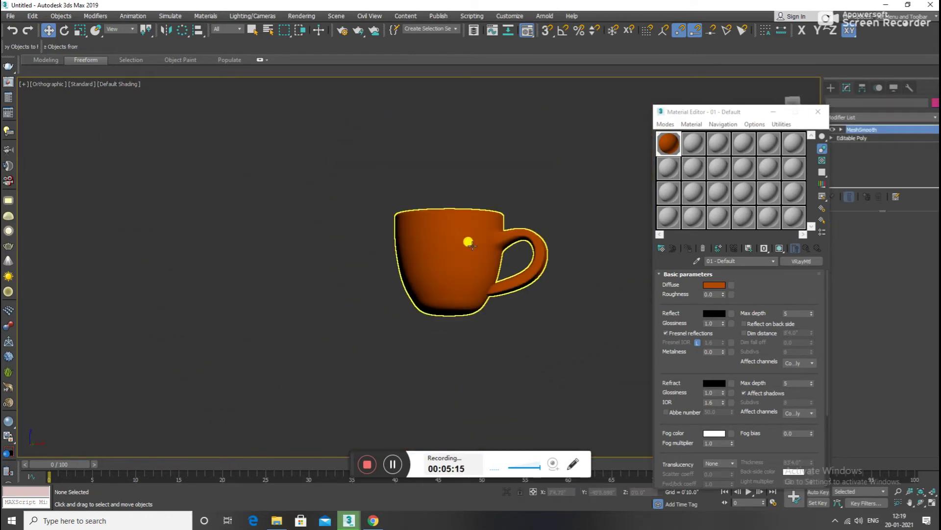
Step: Set the material's Reflect colour to light grey
middle_click_drag(499, 279, 503, 330, "alt")
left_click(714, 312)
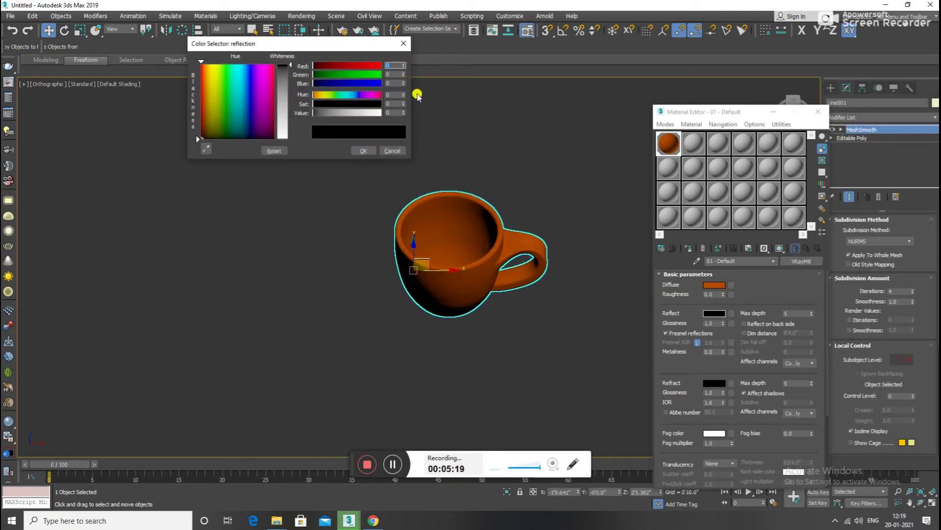
left_click(392, 112)
type("164")
left_click(363, 150)
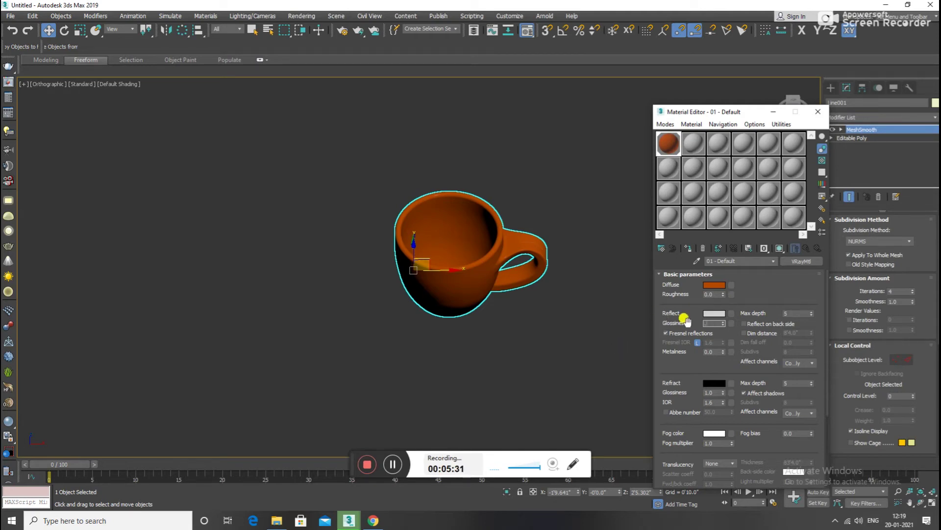
type("0.77")
Step: Set reflection Glossiness to 0.77 and unlock Fresnel IOR at 2.0
left_click(617, 350)
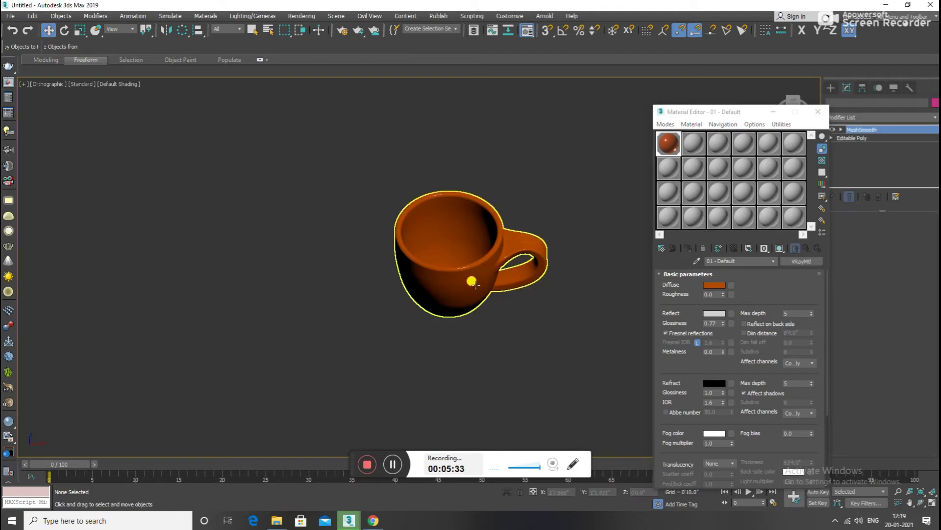
left_click(698, 342)
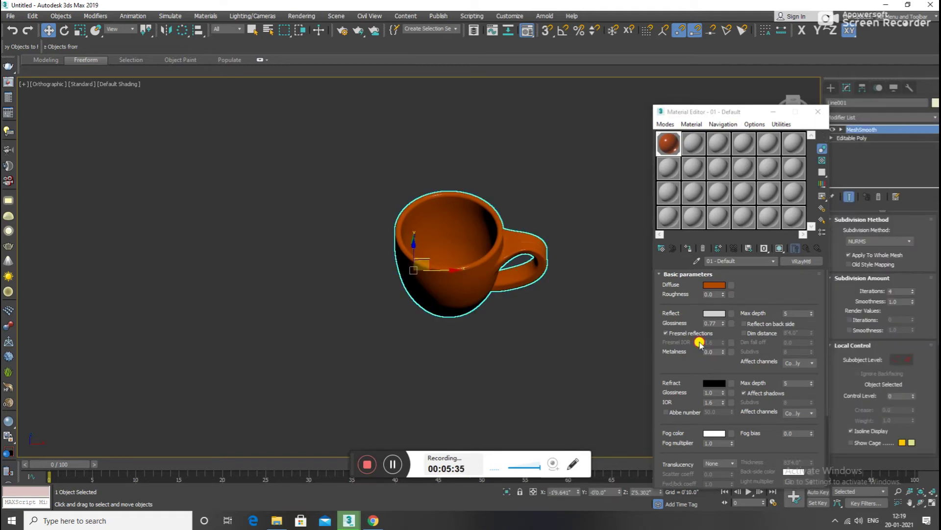
type("2")
left_click(510, 362)
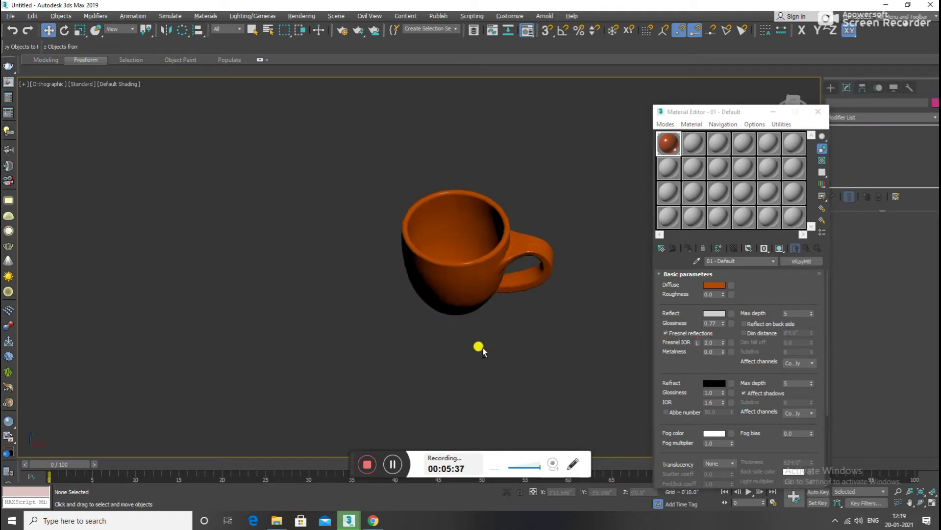
Step: Reselect the cup and view its glossy orange surface from above
scroll(479, 315, "up", 1)
scroll(466, 273, "up", 5)
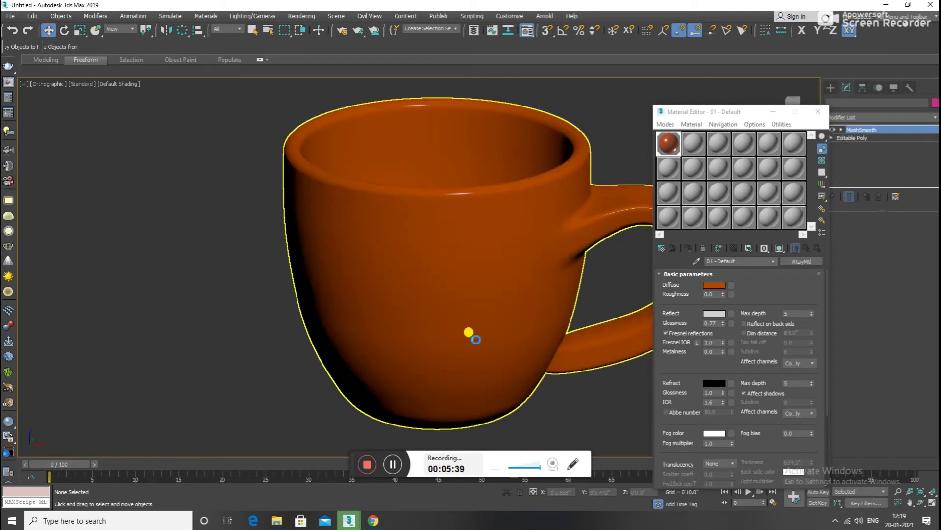
left_click(478, 336)
scroll(481, 337, "down", 3)
scroll(490, 338, "down", 1)
mouse_move(490, 338)
middle_mouse_down("alt")
mouse_move(395, 340)
mouse_move(458, 374)
middle_mouse_up("alt")
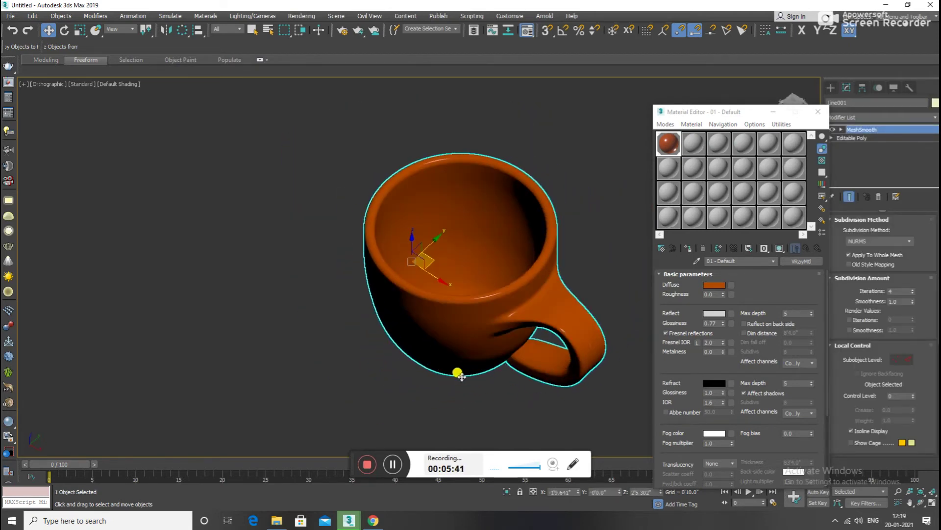
Step: Collapse the cup to an editable poly and select polygons on its floor
right_click(529, 261)
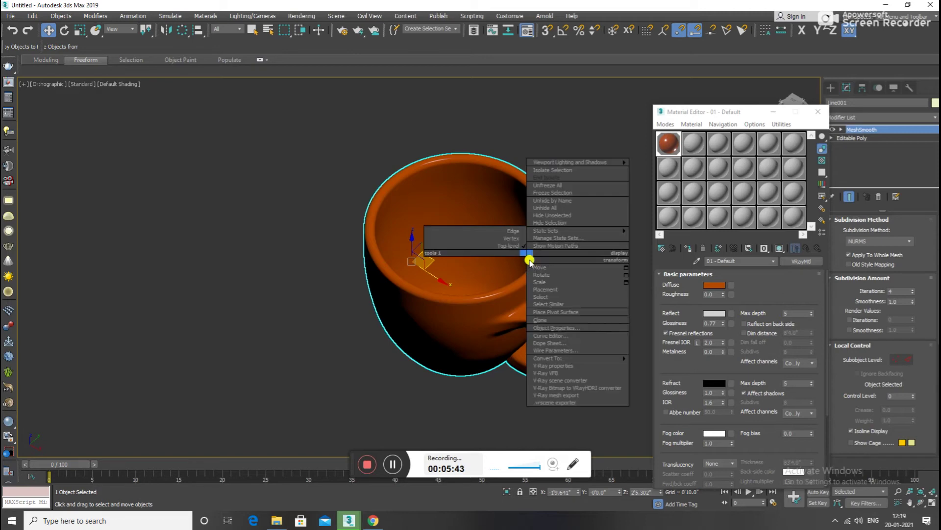
left_click(648, 363)
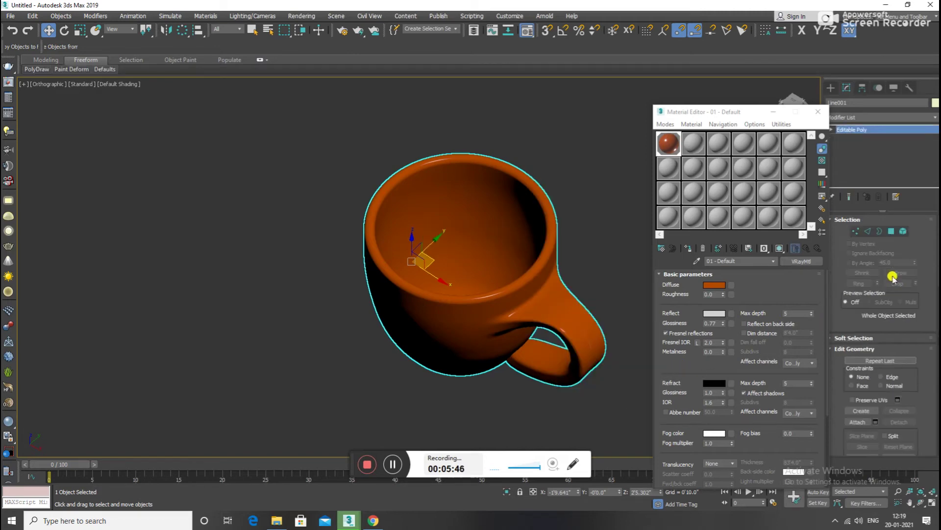
left_click(895, 231)
mouse_move(490, 303)
middle_mouse_down("alt")
mouse_move(533, 296)
mouse_move(463, 296)
middle_mouse_up("alt")
left_click(462, 296)
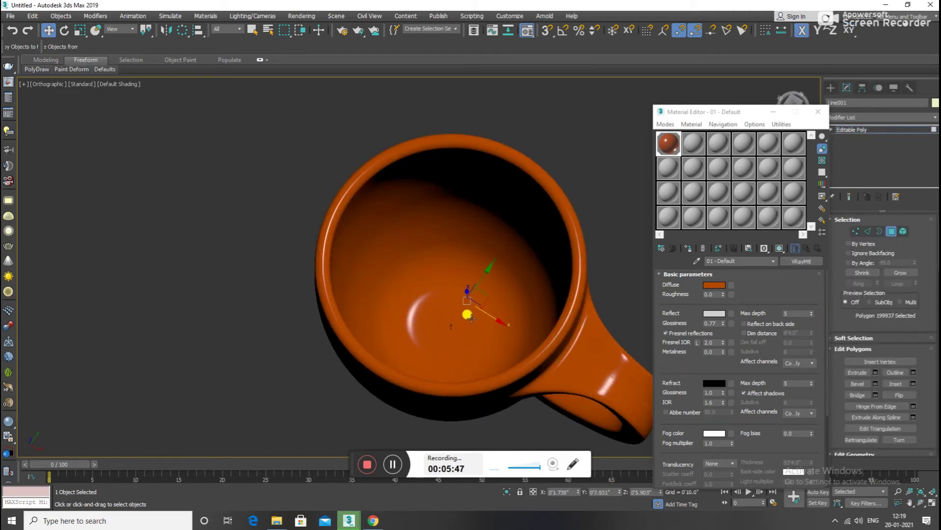
scroll(447, 319, "up", 5)
left_click(446, 323)
left_click(453, 332, "ctrl")
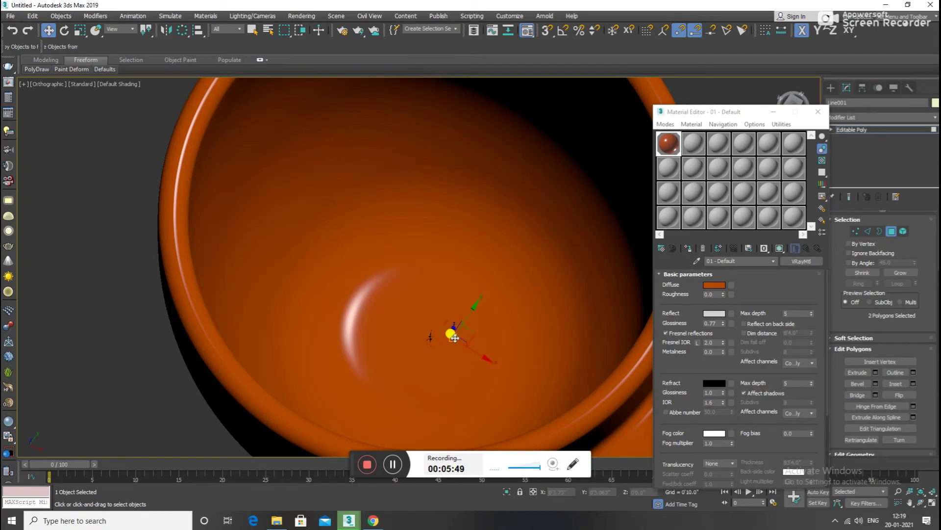
Step: Switch to a wireframe top view and grow the floor selection twice
scroll(451, 328, "down", 10)
scroll(448, 321, "up", 10)
key("F3")
key("t")
scroll(447, 319, "down", 5)
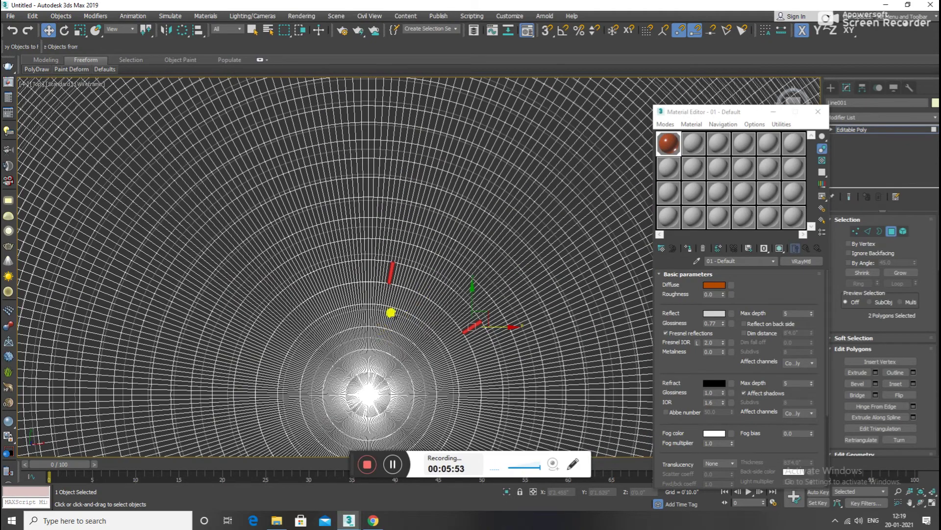
scroll(407, 282, "up", 3)
scroll(391, 262, "down", 4)
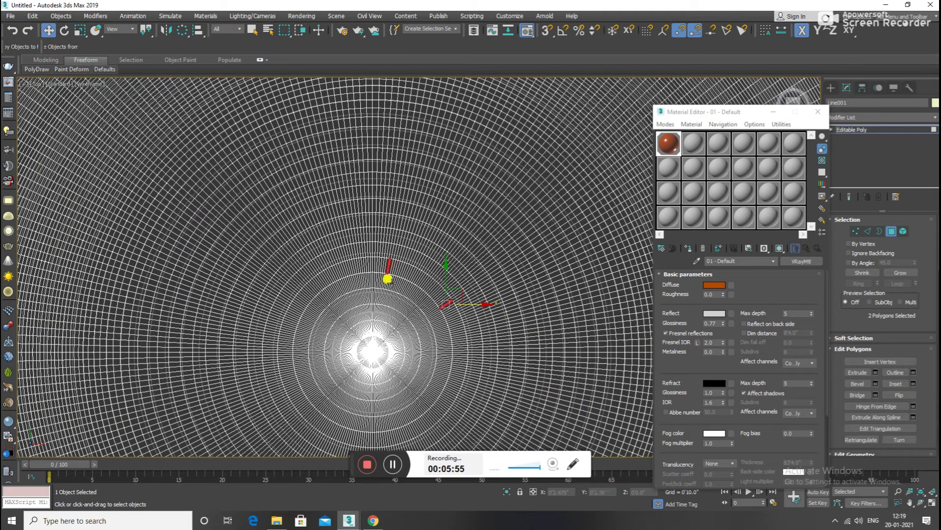
left_click(899, 273)
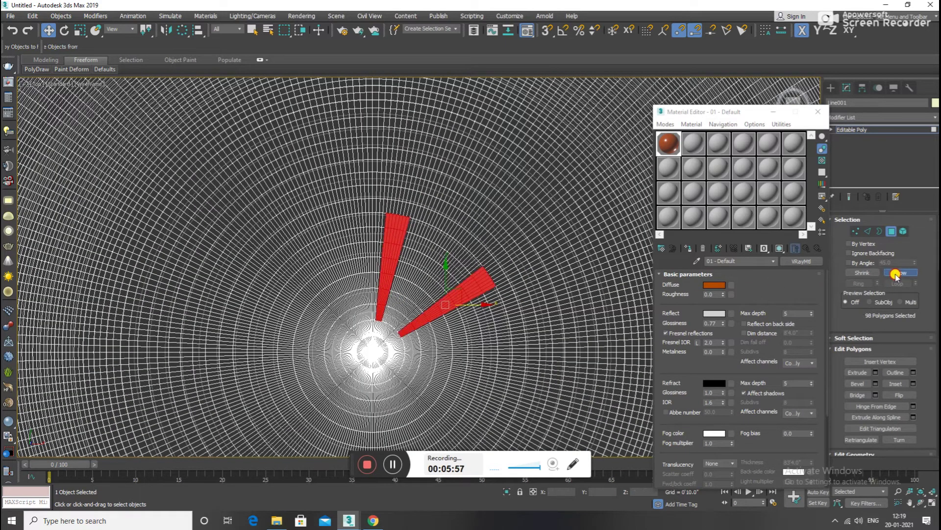
left_click(899, 273)
Step: Add the missed thin polygons around the floor's centre to the selection
left_click(414, 363, "ctrl")
left_click(392, 371, "ctrl")
left_click(363, 374, "ctrl")
left_click(348, 355, "ctrl")
left_click(352, 332, "ctrl")
left_click(362, 329, "ctrl")
left_click(361, 322, "ctrl")
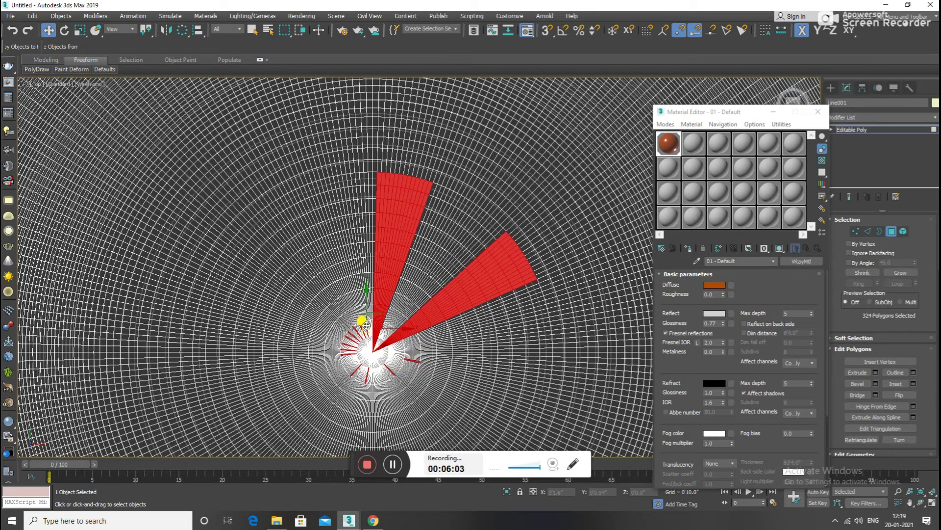
left_click(385, 332, "ctrl")
left_click(397, 343, "ctrl")
left_click(375, 372, "ctrl")
left_click(367, 334, "ctrl")
left_click(360, 368, "ctrl")
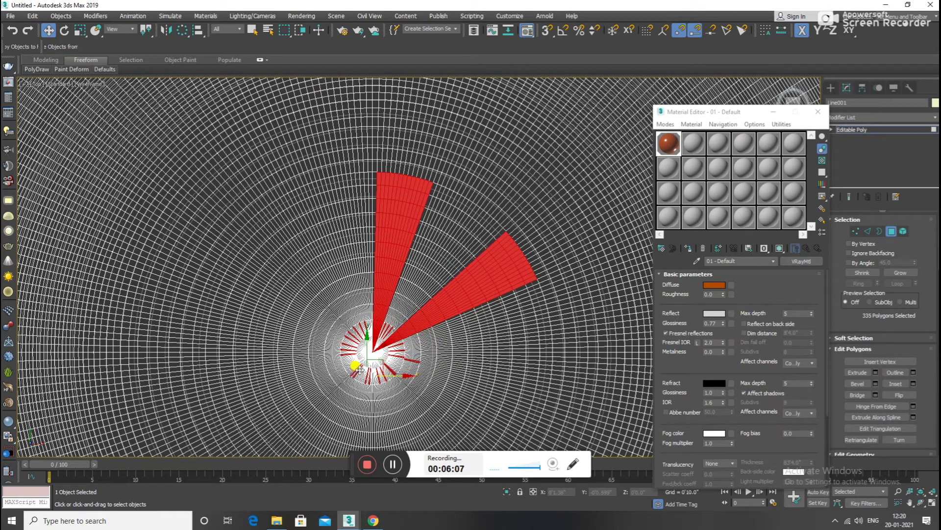
left_click(349, 354, "ctrl")
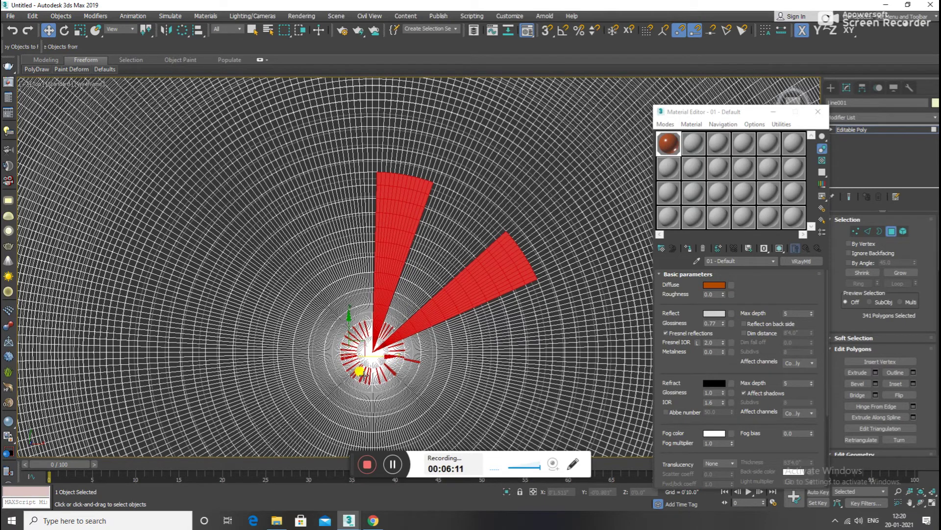
left_click(361, 325, "ctrl")
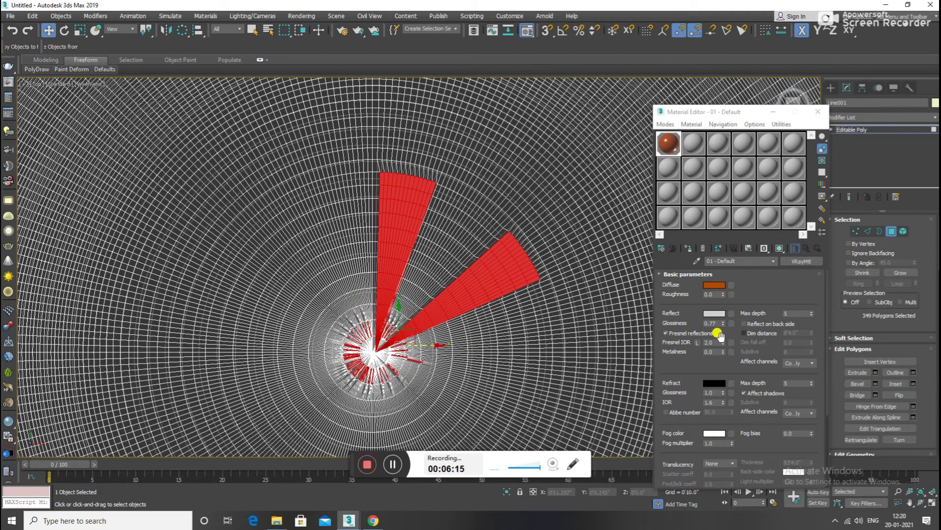
Step: Grow the floor selection four more rings outward across the disc
left_click(890, 271)
left_click(890, 271)
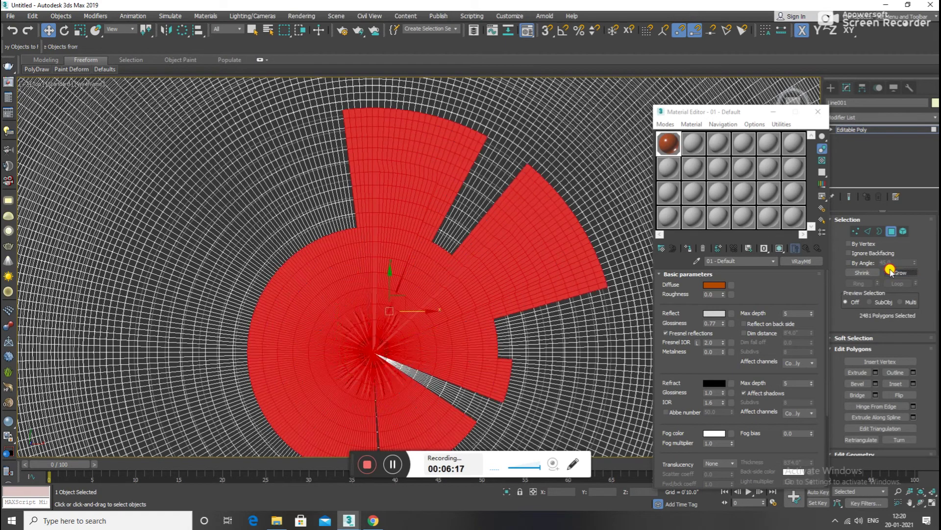
left_click(890, 271)
left_click(890, 271)
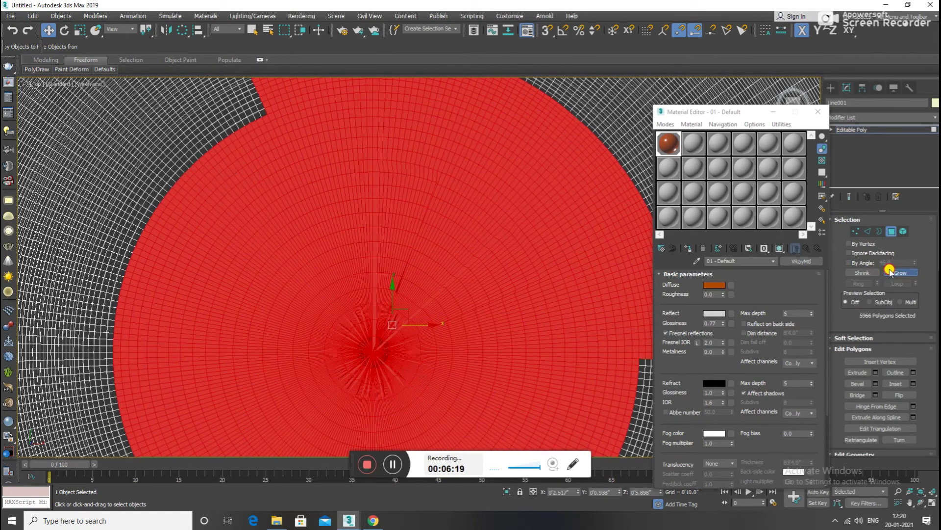
Step: Grow the selection off the floor and up the inner wall, adding missed polygons
left_click(890, 271)
left_click(890, 270)
scroll(431, 264, "down", 5)
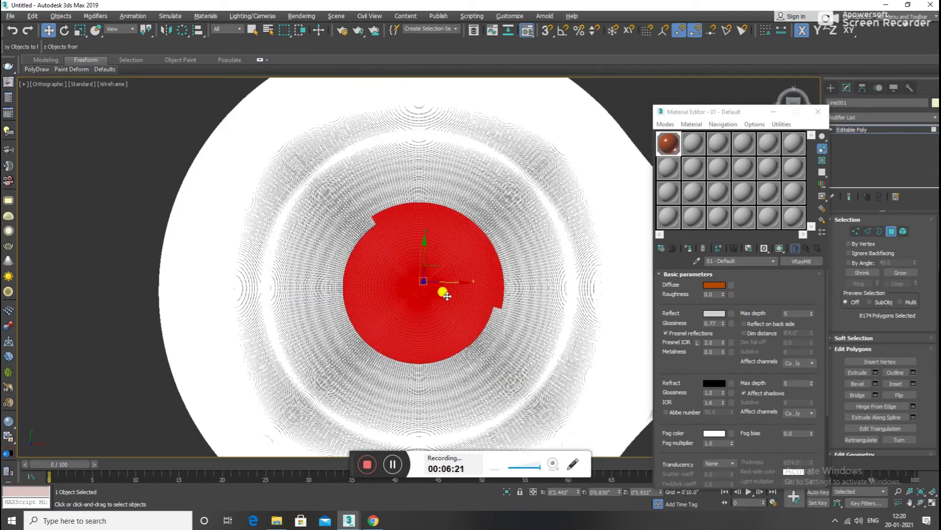
middle_click_drag(443, 292, 446, 253, "alt")
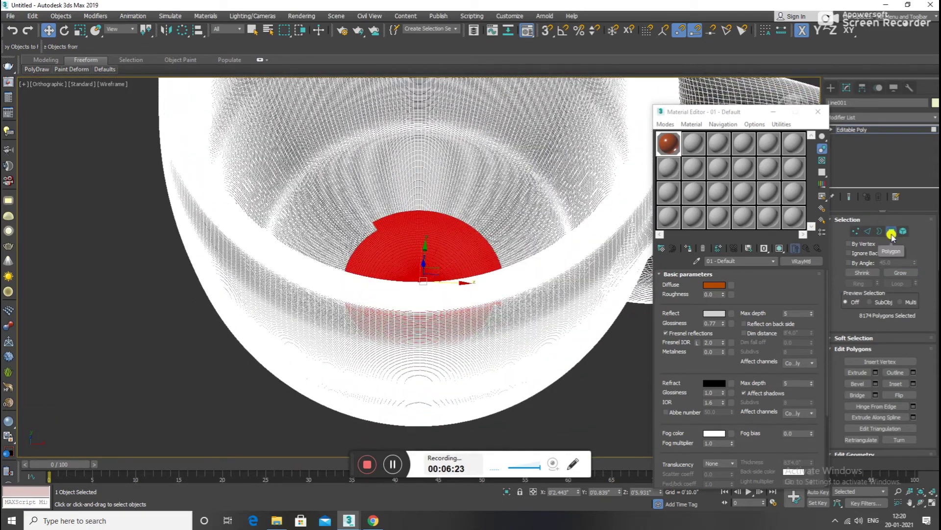
left_click(354, 233, "ctrl")
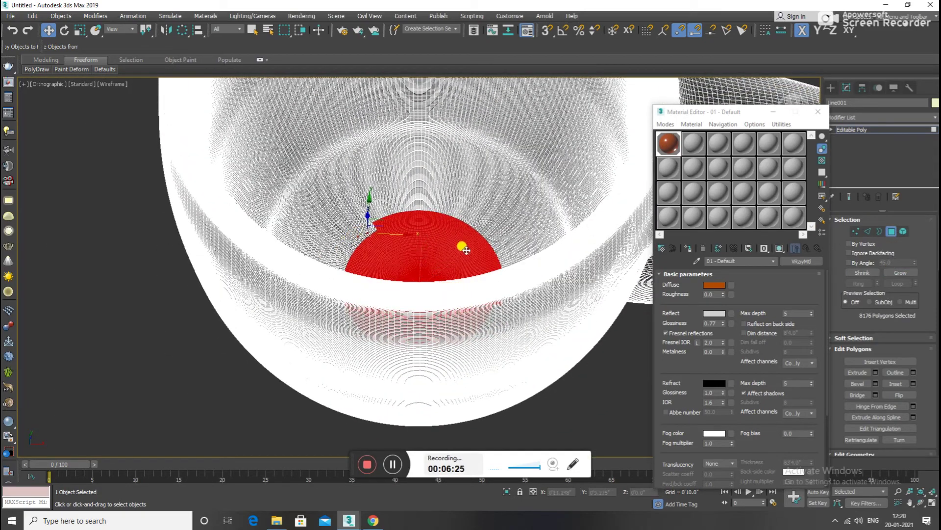
left_click(898, 275)
left_click(898, 276)
left_click(899, 275)
Step: Remove a stray polygon from the selection and return the viewport to shaded display
scroll(450, 223, "down", 5)
middle_click_drag(450, 222, 385, 241, "alt")
left_click(431, 238, "alt")
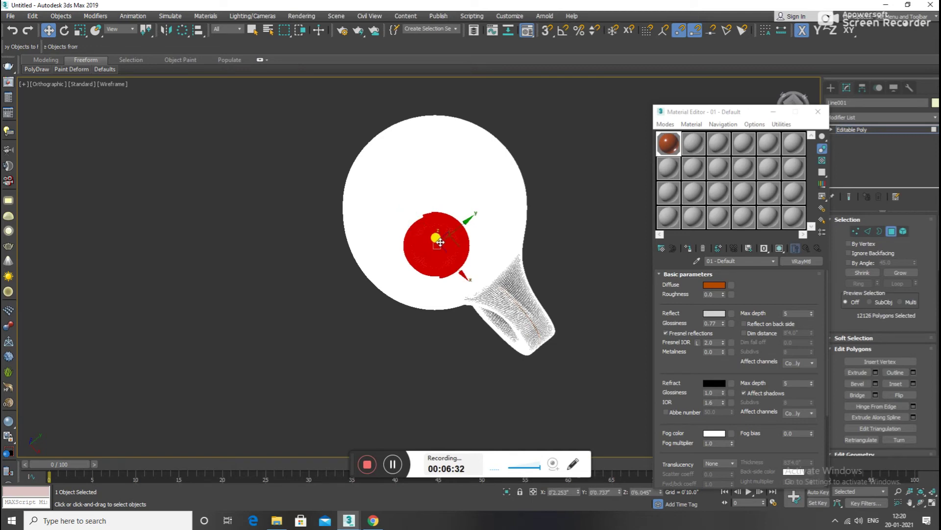
key("F3")
scroll(393, 242, "up", 2)
scroll(502, 247, "up", 5)
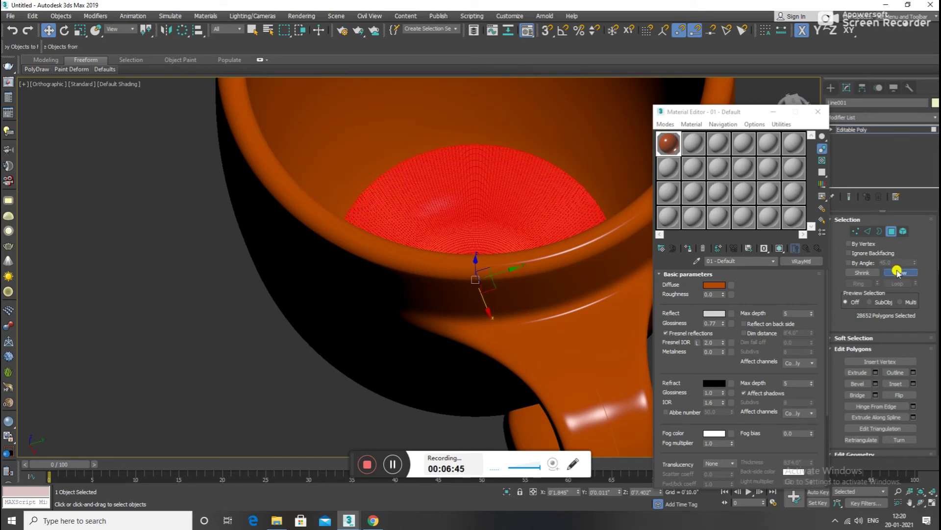
Step: Grow the selection to cover the whole interior and pick the 02 - Default material slot
left_click(897, 271)
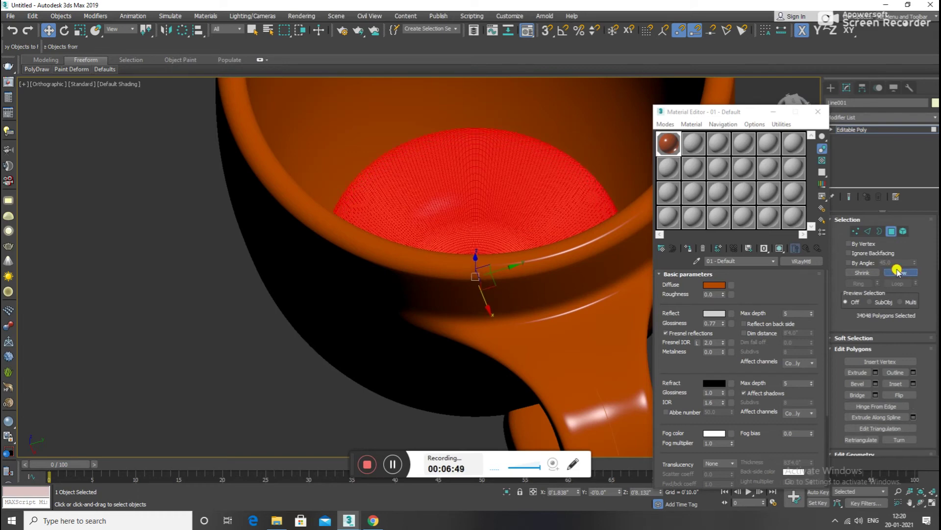
left_click(897, 271)
left_click(898, 272)
mouse_move(638, 294)
middle_mouse_down("alt")
mouse_move(368, 325)
mouse_move(683, 271)
middle_mouse_up("alt")
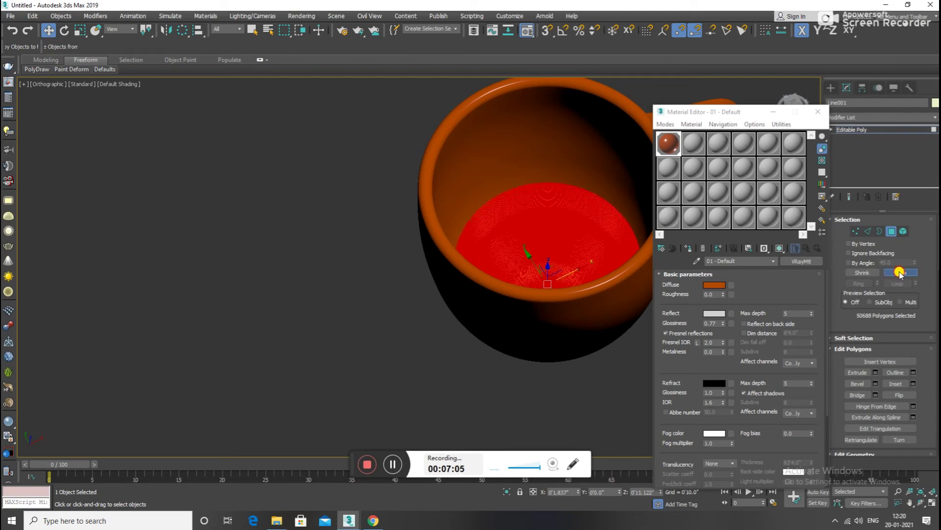
left_click(900, 272)
mouse_move(435, 447)
middle_mouse_down("alt")
mouse_move(444, 250)
mouse_move(542, 267)
mouse_move(431, 341)
middle_mouse_up("alt")
scroll(444, 250, "up", 5)
scroll(452, 225, "down", 5)
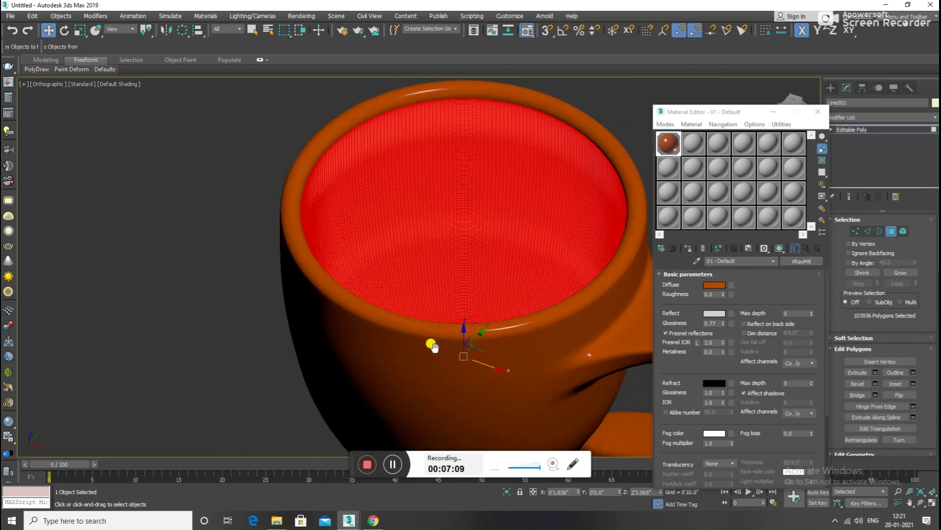
scroll(431, 341, "up", 5)
scroll(459, 276, "down", 1)
left_click(693, 143)
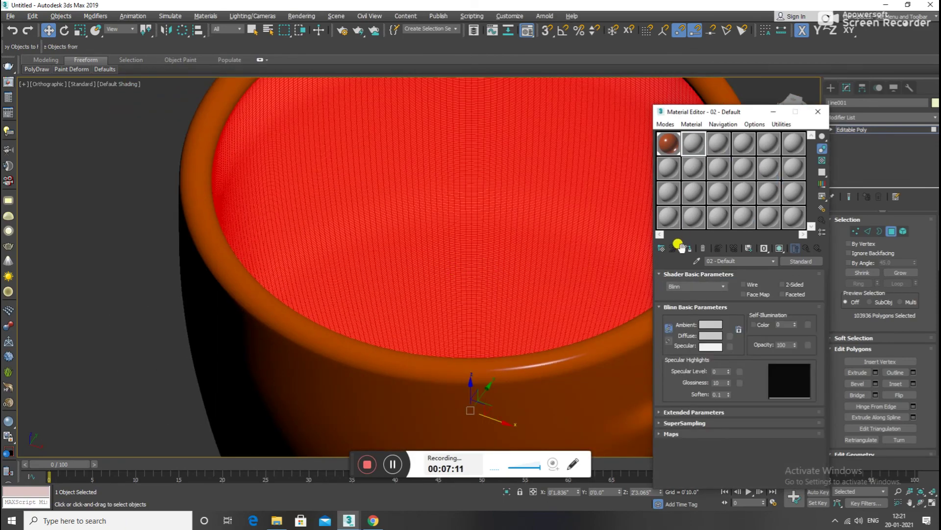
Step: Assign 02 - Default to the interior polygons, leave polygon mode, and inspect the cup
left_click(686, 249)
scroll(577, 265, "down", 3)
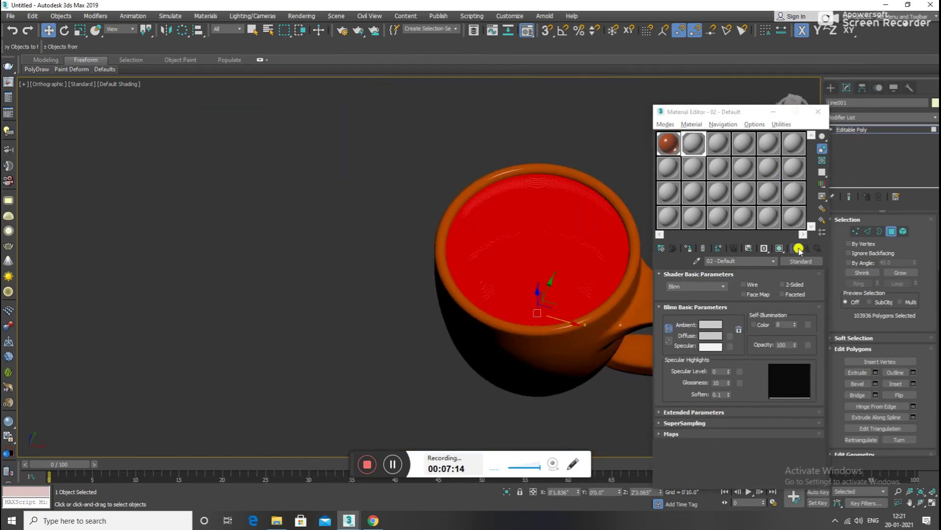
left_click(882, 232)
mouse_move(572, 297)
middle_mouse_down("alt")
mouse_move(520, 269)
mouse_move(431, 336)
middle_mouse_up("alt")
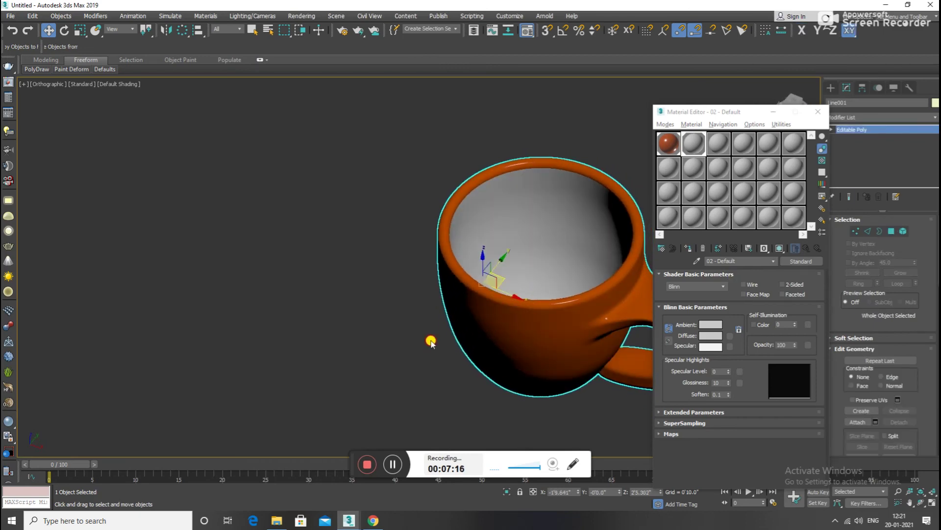
left_click(431, 337)
scroll(561, 247, "up", 5)
left_click(562, 246)
scroll(559, 252, "down", 5)
mouse_move(555, 259)
middle_mouse_down("alt")
mouse_move(585, 301)
mouse_move(563, 269)
mouse_move(574, 267)
mouse_move(543, 330)
mouse_move(433, 320)
mouse_move(489, 305)
mouse_move(566, 353)
mouse_move(484, 311)
mouse_move(539, 294)
middle_mouse_up("alt")
scroll(573, 268, "down", 5)
left_click(566, 353)
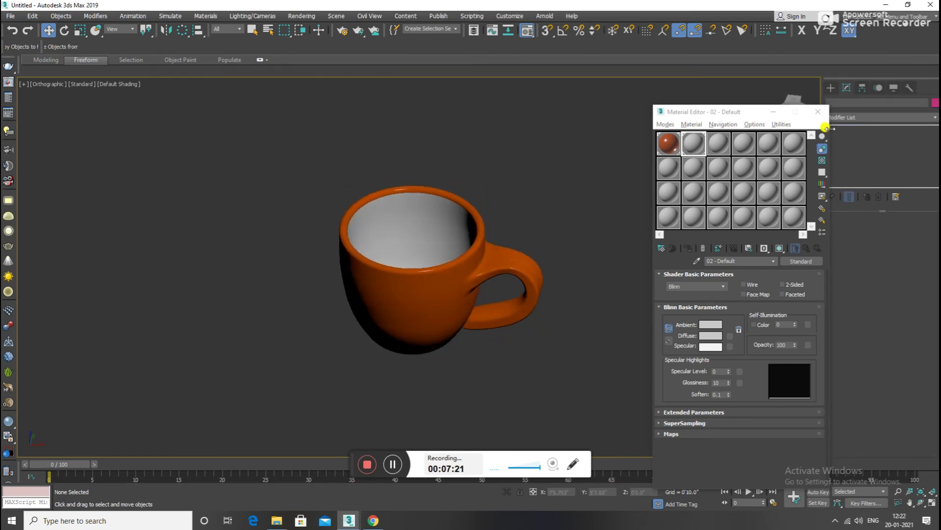
Step: Close the Material Editor and view the cup from the top, framed to fill the viewport
left_click(818, 111)
left_click(414, 296)
middle_click_drag(414, 296, 458, 309, "alt")
key("t")
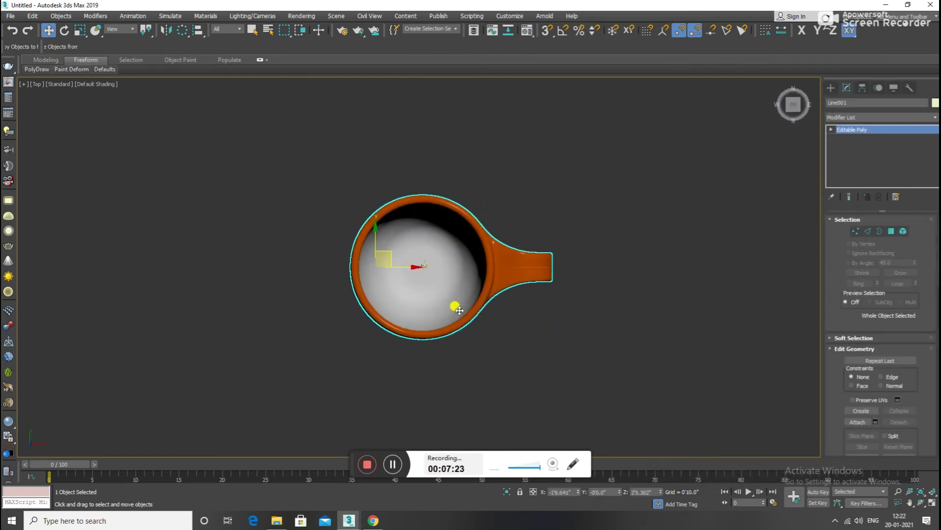
key("z")
left_click(582, 332)
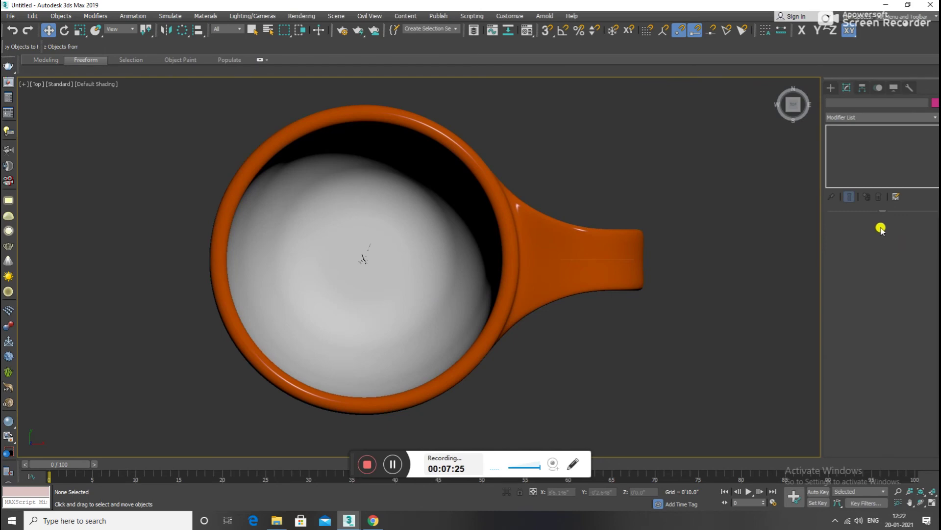
left_click(838, 104)
mouse_move(452, 228)
middle_mouse_down("alt")
mouse_move(425, 182)
mouse_move(559, 311)
middle_mouse_up("alt")
Step: Convert slot 02 to a VRayMtl with white diffuse and light grey reflection
key("m")
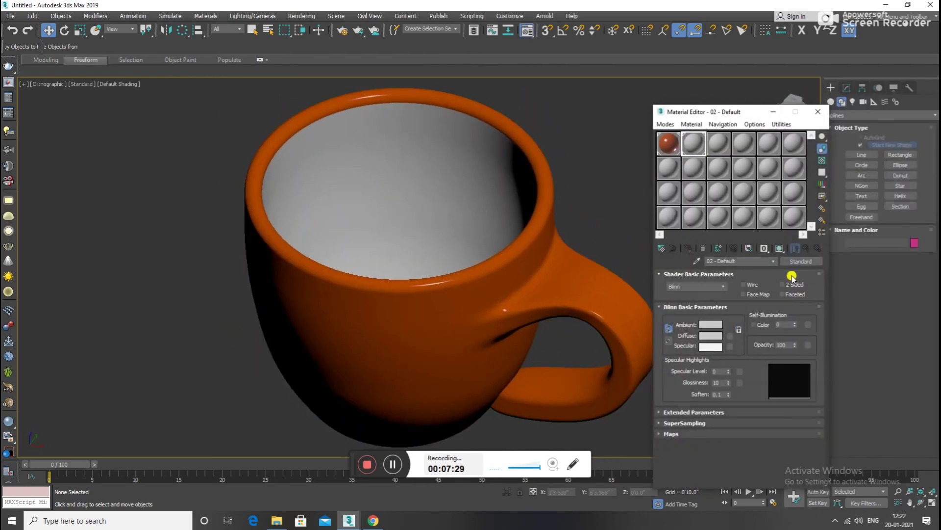
left_click(794, 261)
scroll(273, 332, "down", 5)
double_click(275, 340)
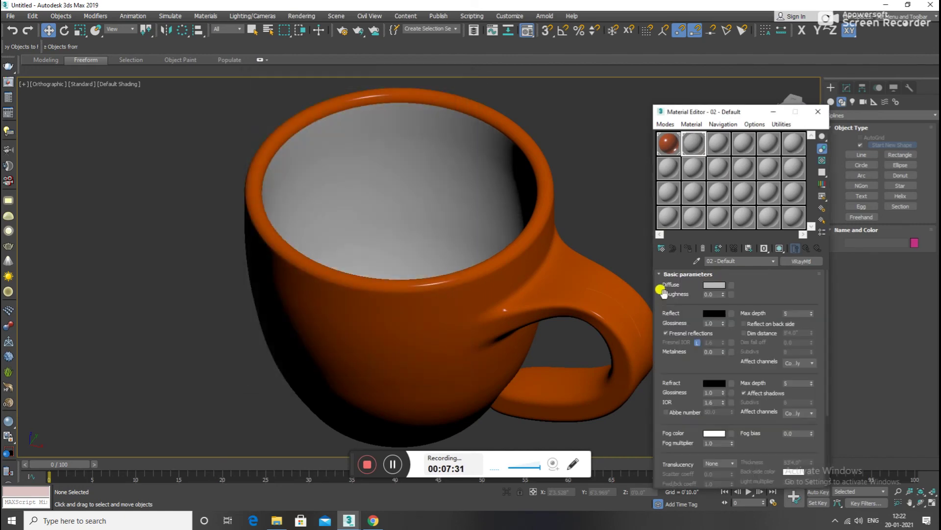
left_click(714, 284)
left_click_drag(357, 114, 377, 113)
left_click(364, 151)
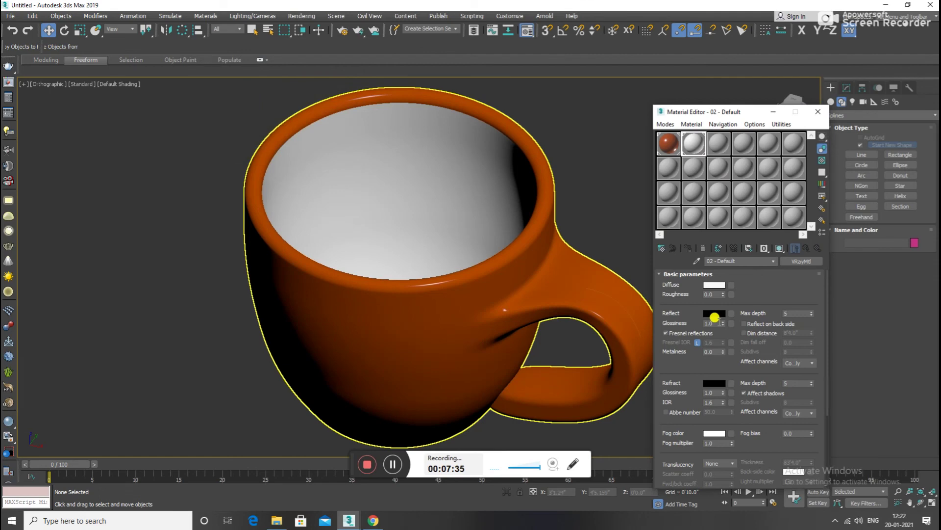
left_click(714, 314)
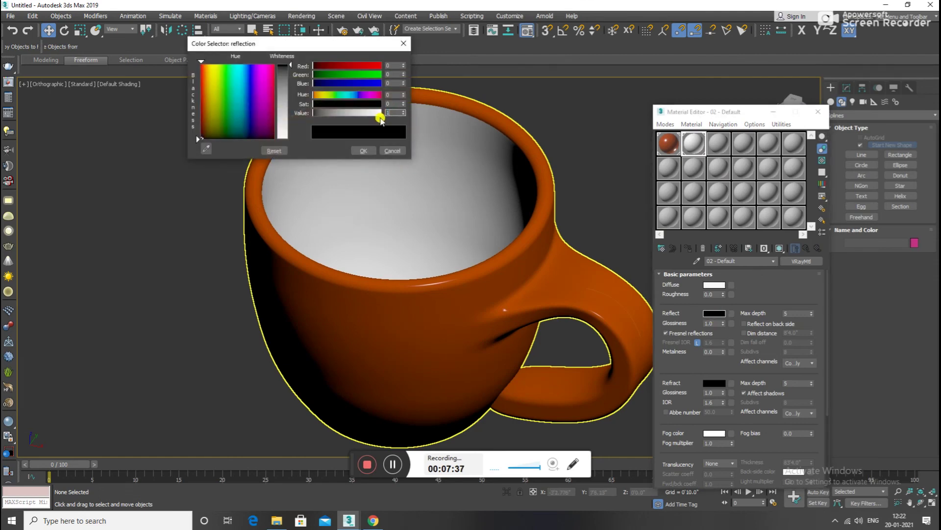
type("160")
left_click(375, 155)
Step: Set reflection glossiness to 0.77 and unlock Fresnel IOR, setting it to 2.0
double_click(710, 323)
type("0.77")
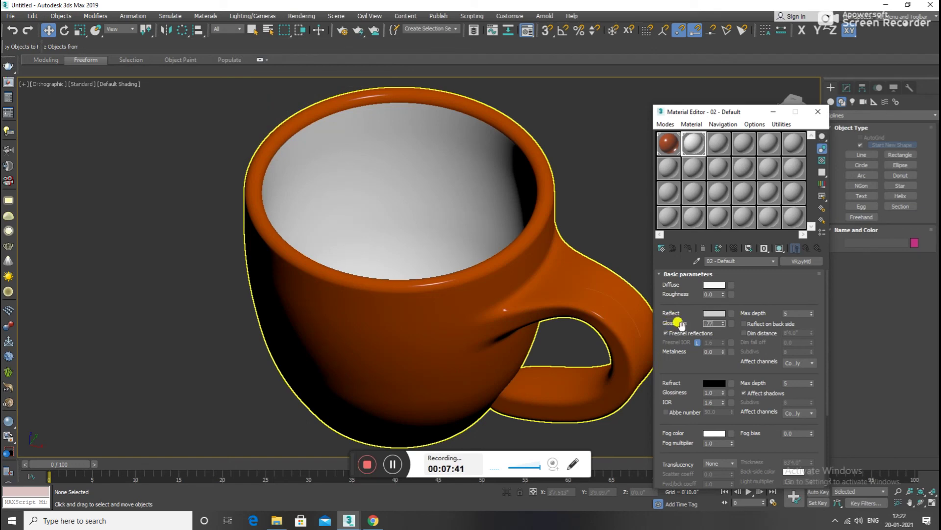
left_click(697, 343)
double_click(706, 342)
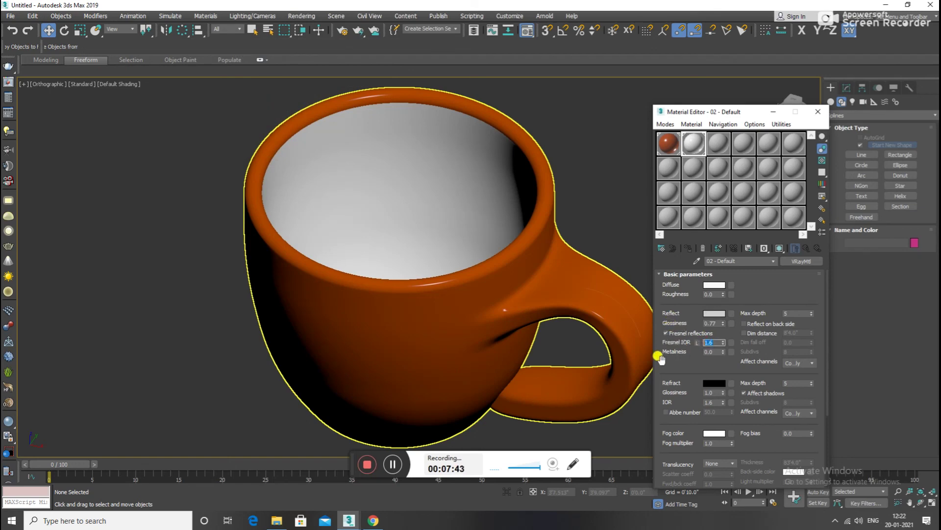
type("2")
left_click(560, 409)
Step: Close the Material Editor and orbit around the finished cup, ending in top view
scroll(492, 289, "down", 1)
middle_click_drag(480, 294, 482, 322, "alt")
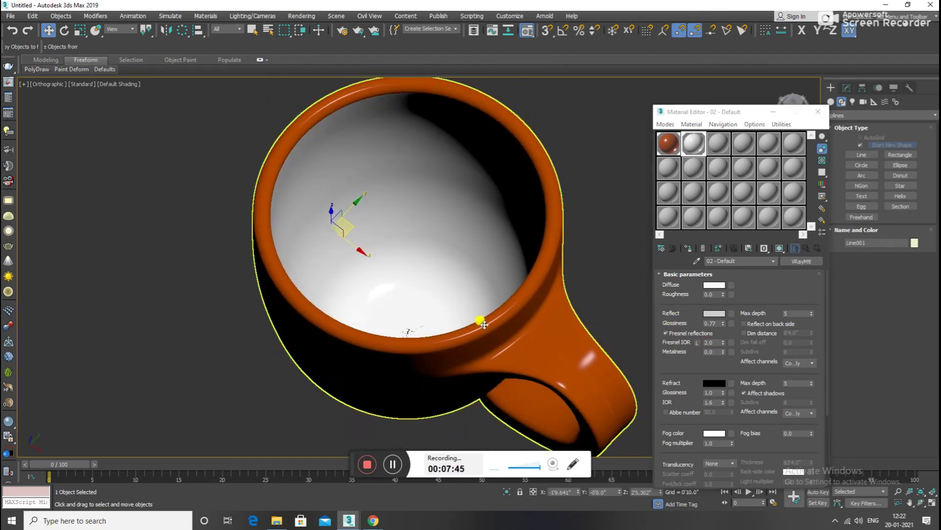
scroll(481, 322, "down", 4)
middle_click_drag(392, 363, 408, 382, "alt")
left_click(408, 381)
middle_click_drag(432, 351, 446, 353, "alt")
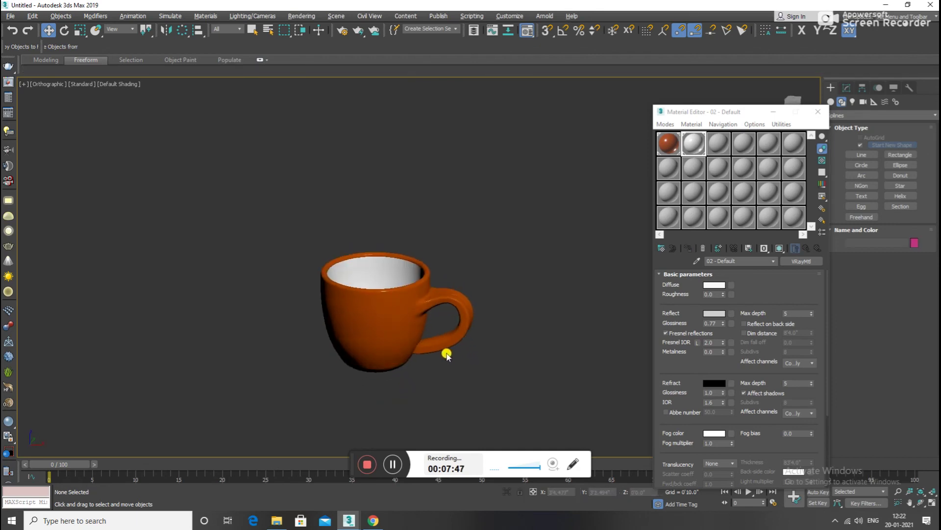
left_click(818, 111)
mouse_move(536, 288)
middle_mouse_down("alt")
mouse_move(530, 264)
mouse_move(532, 286)
middle_mouse_up("alt")
scroll(532, 286, "down", 2)
mouse_move(454, 317)
middle_mouse_down("alt")
mouse_move(358, 292)
mouse_move(470, 309)
mouse_move(464, 301)
middle_mouse_up("alt")
scroll(472, 296, "up", 4)
scroll(487, 282, "up", 2)
scroll(441, 314, "down", 3)
scroll(434, 334, "down", 1)
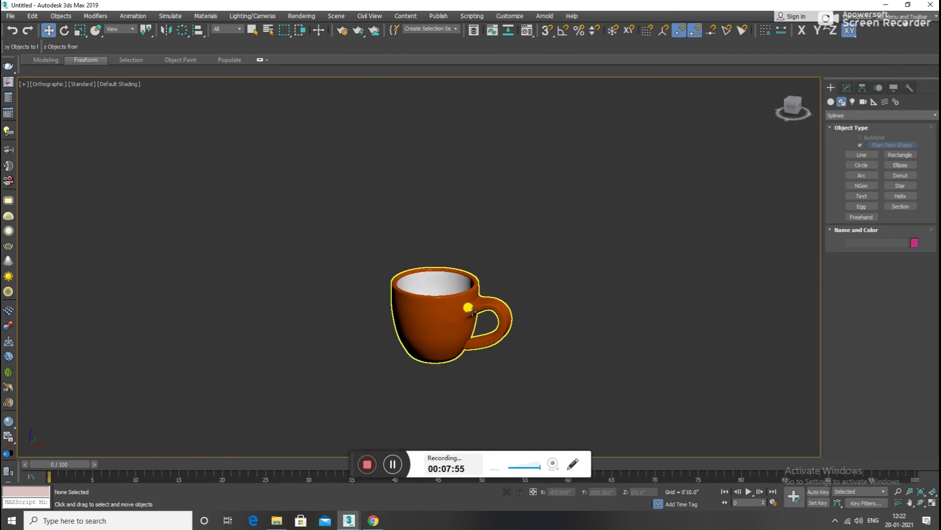
key("t")
scroll(622, 324, "down", 3)
mouse_move(793, 107)
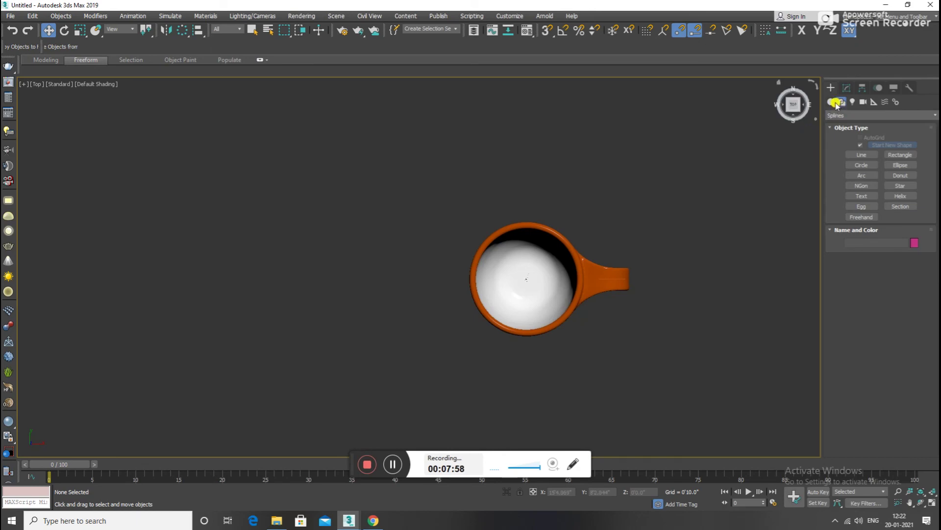